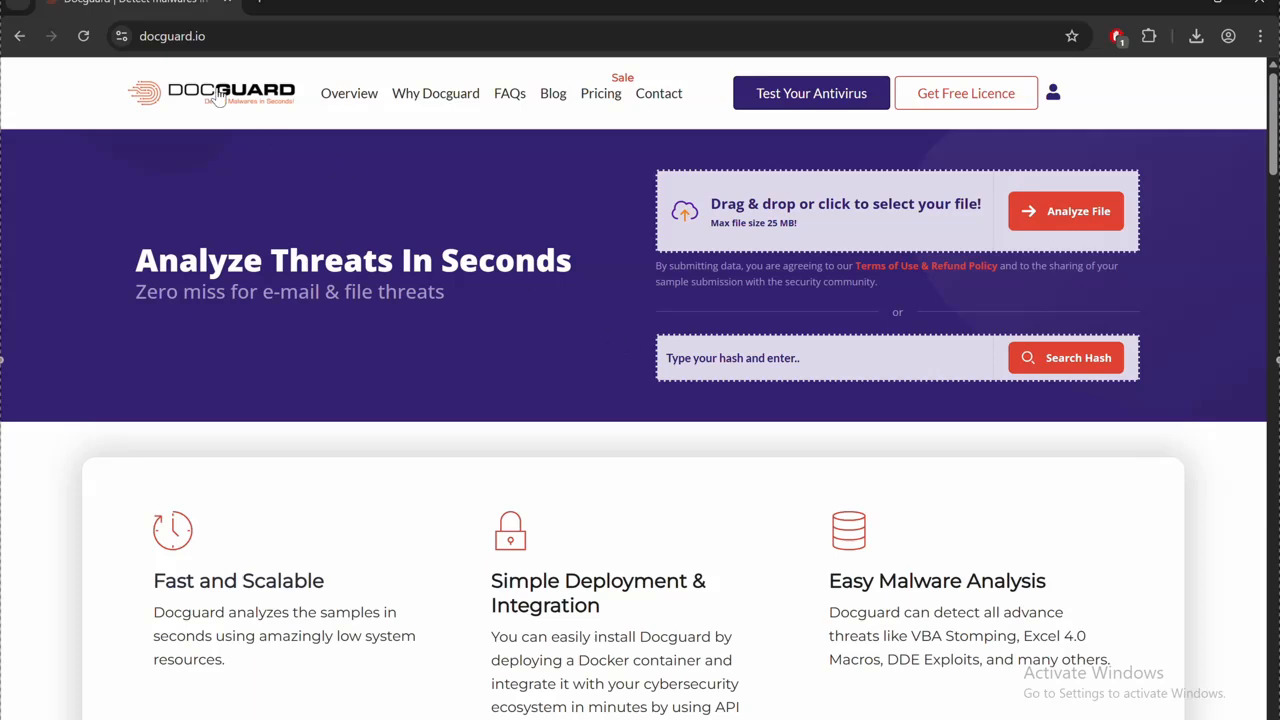
Submit Doc1.docm from the Downloads folder for analysis and open its report.
{"action": "left_click", "coordinate": [148, 36]}
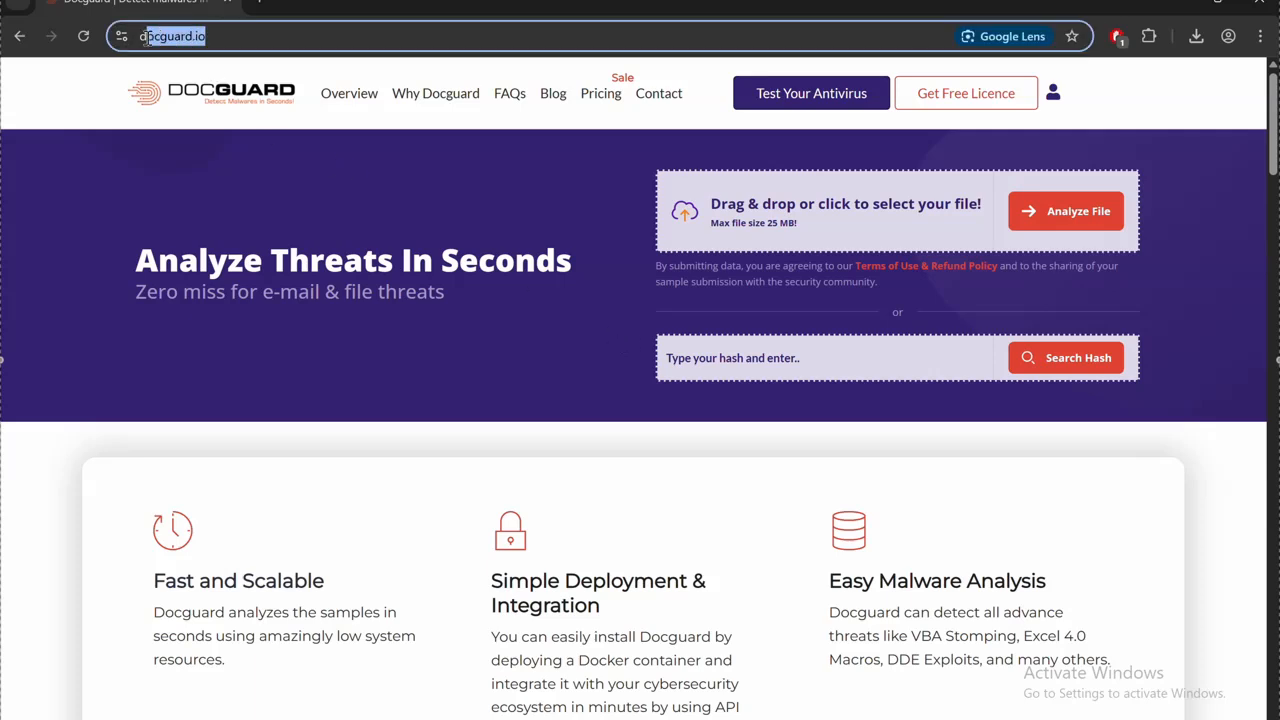
{"action": "left_click", "coordinate": [613, 282]}
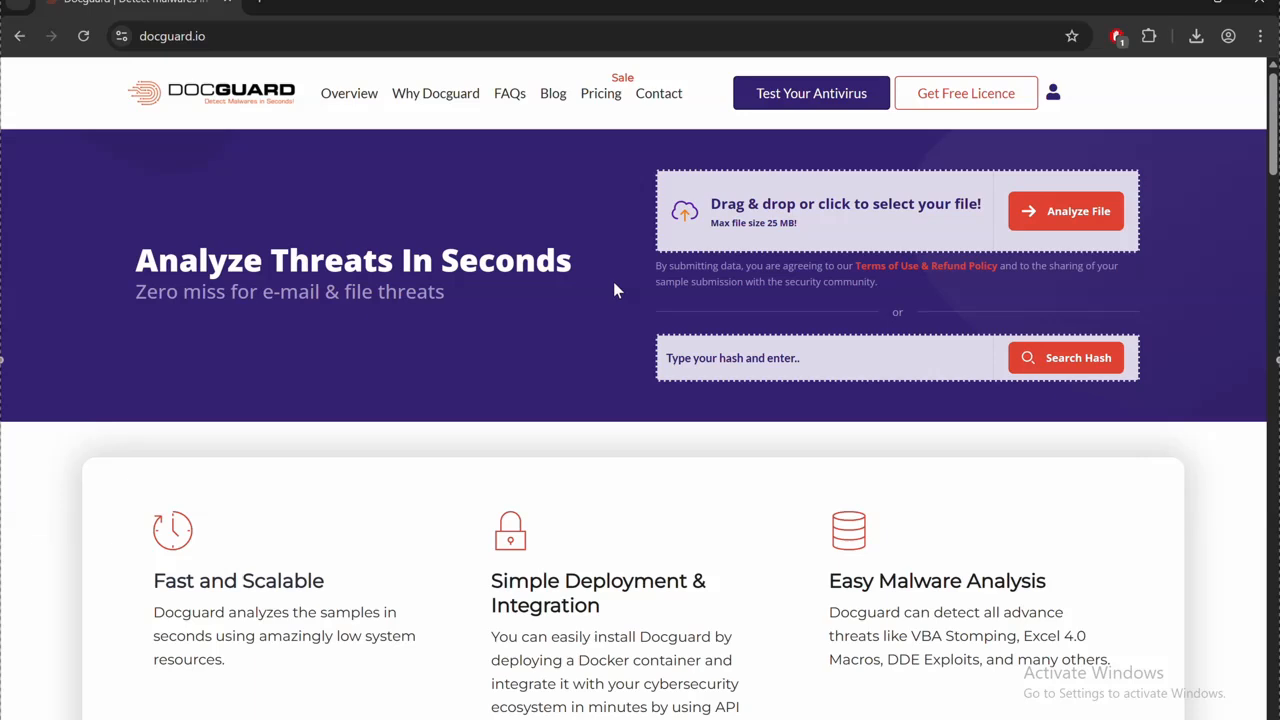
{"action": "left_click", "coordinate": [792, 212]}
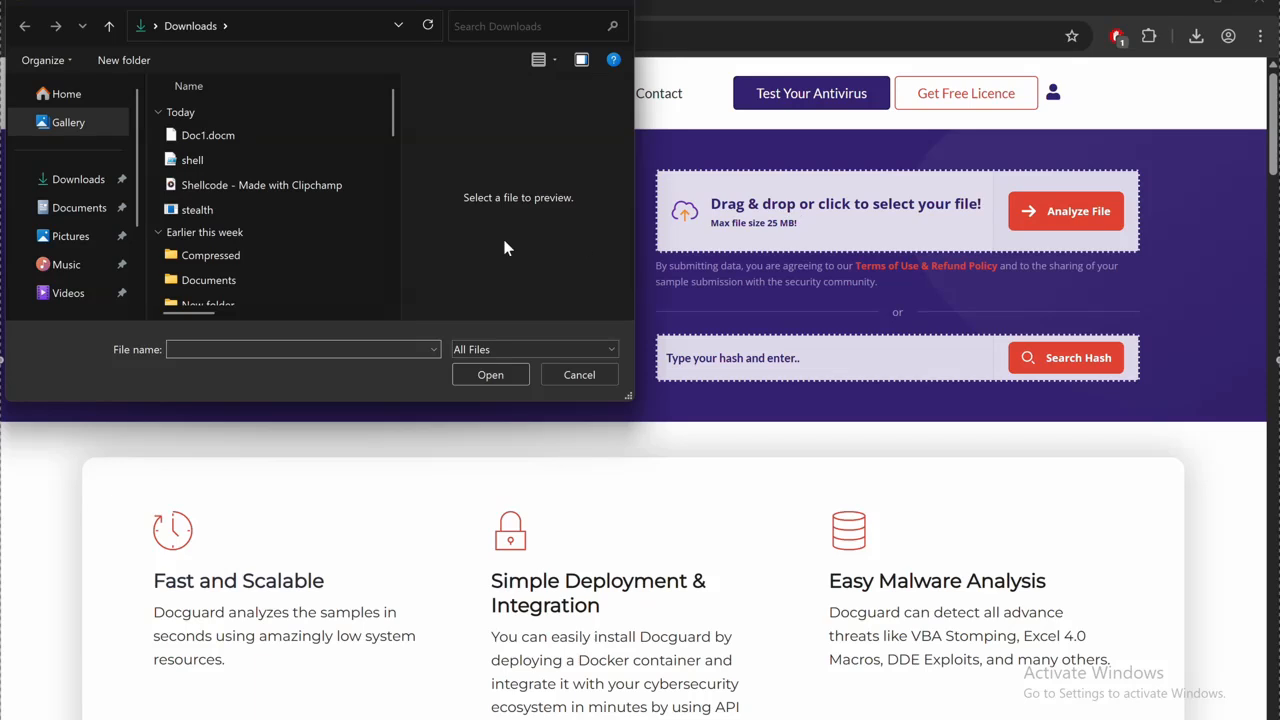
{"action": "double_click", "coordinate": [233, 136]}
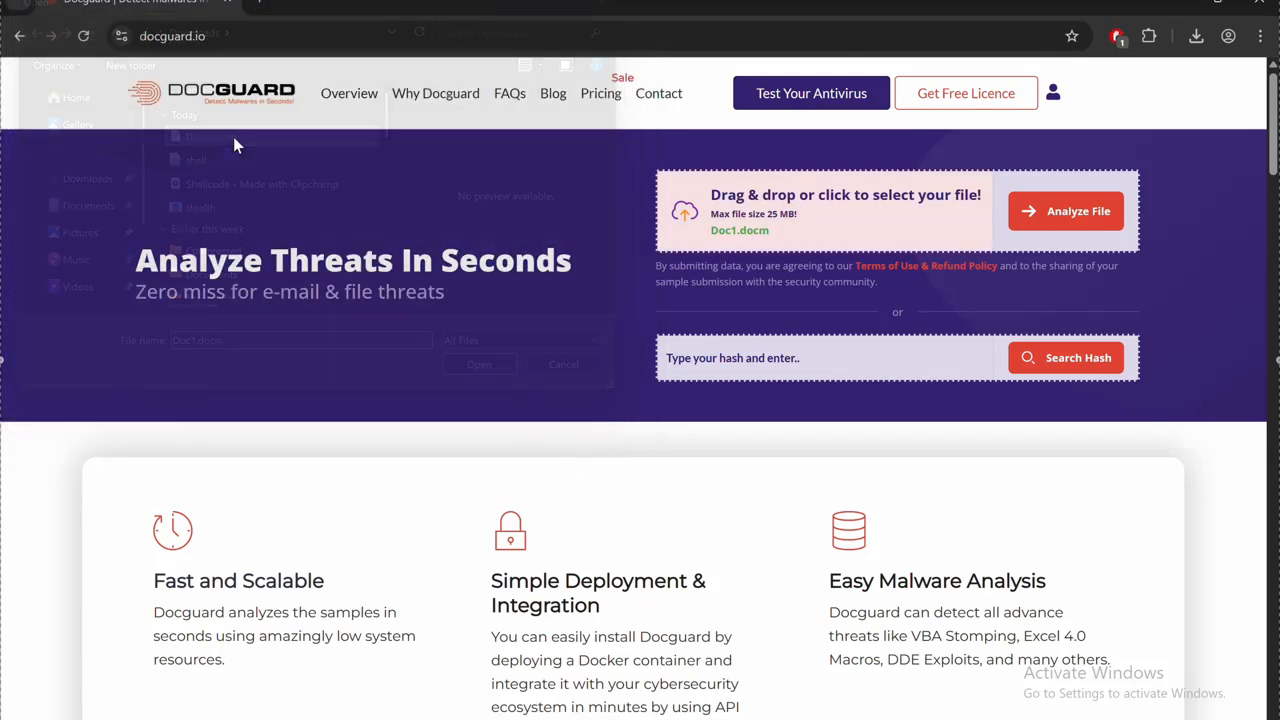
{"action": "left_click", "coordinate": [1068, 216]}
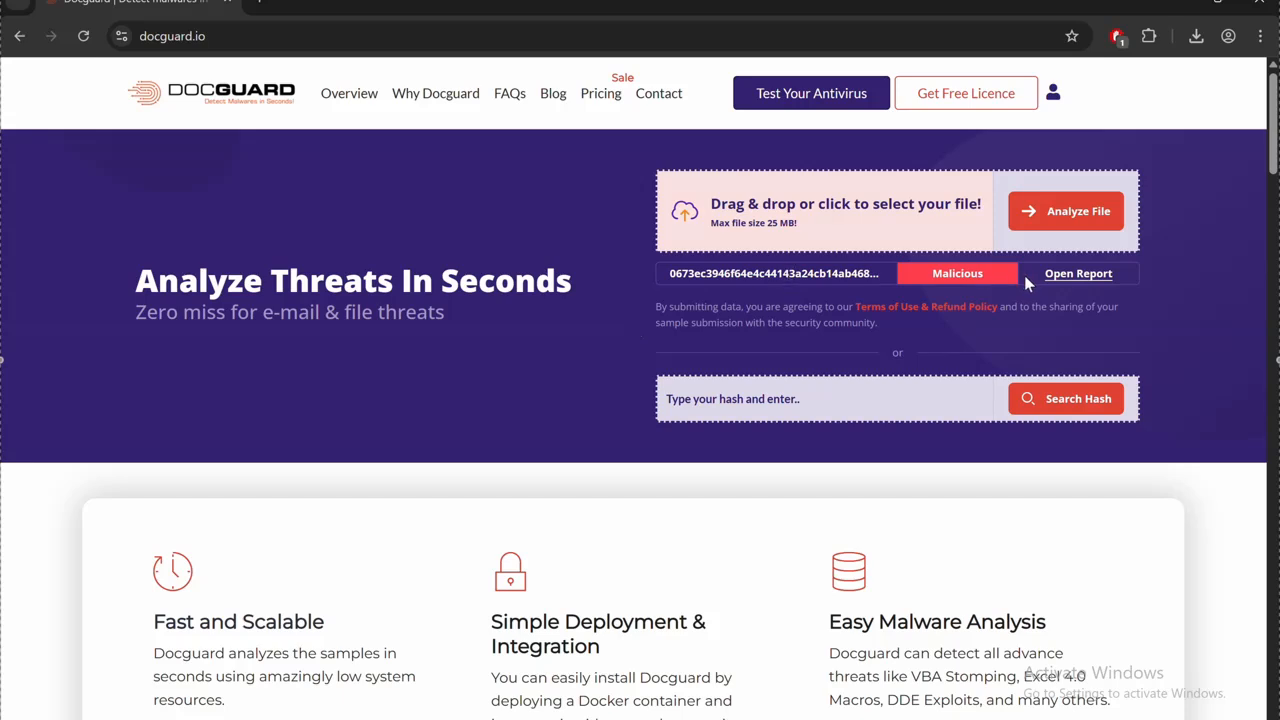
{"action": "left_click", "coordinate": [1063, 278]}
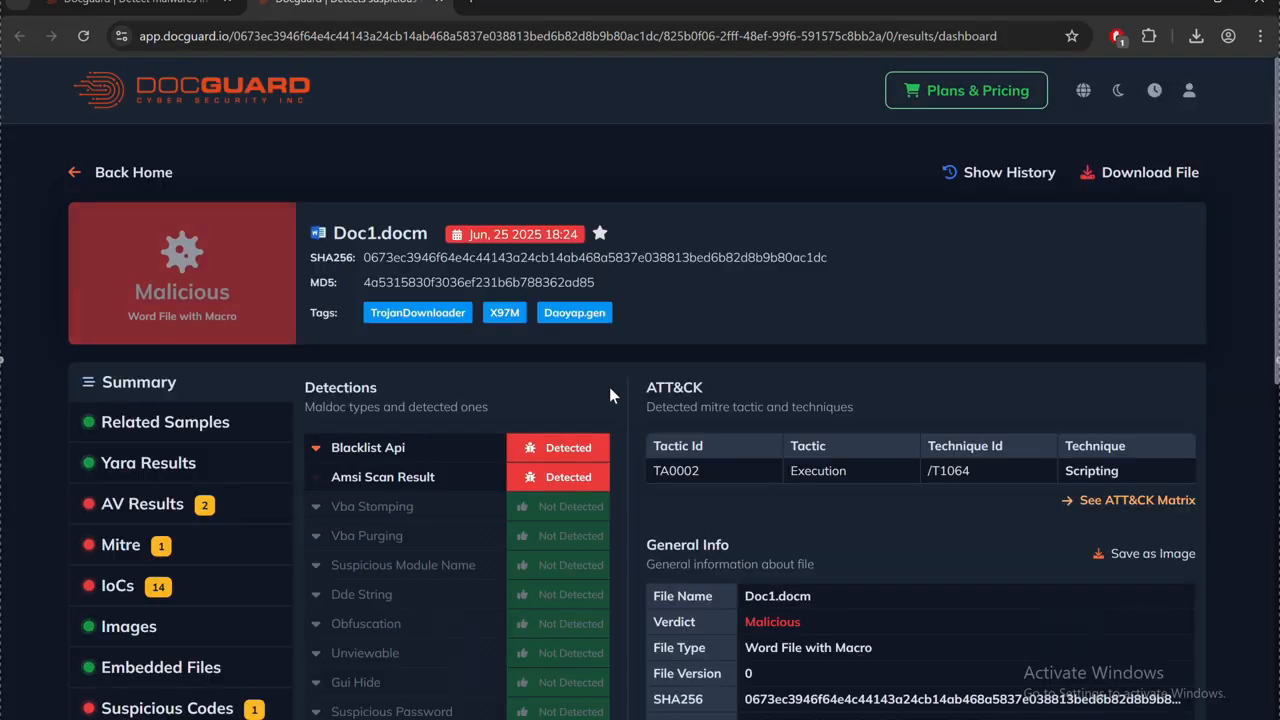
Try to show the file's history, return to the report and examine the SHA256 and MD5 hashes of Doc1.docm.
{"action": "left_click", "coordinate": [995, 172]}
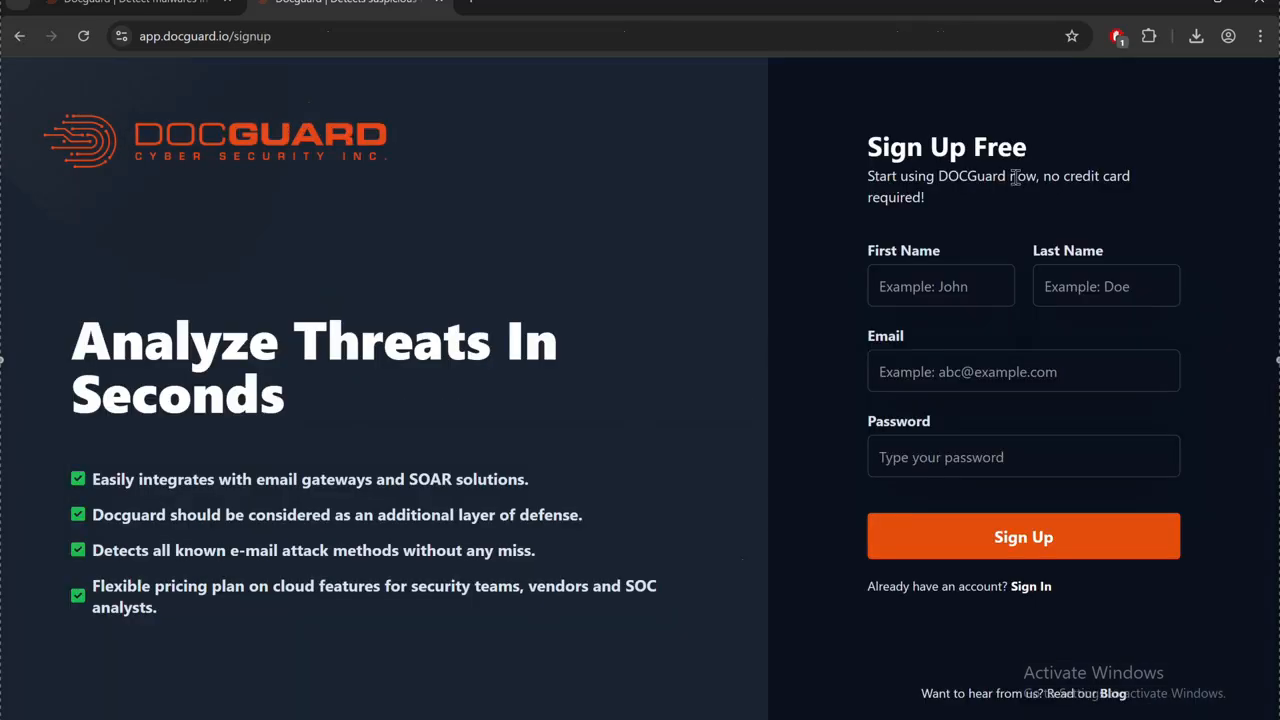
{"action": "left_click", "coordinate": [26, 46]}
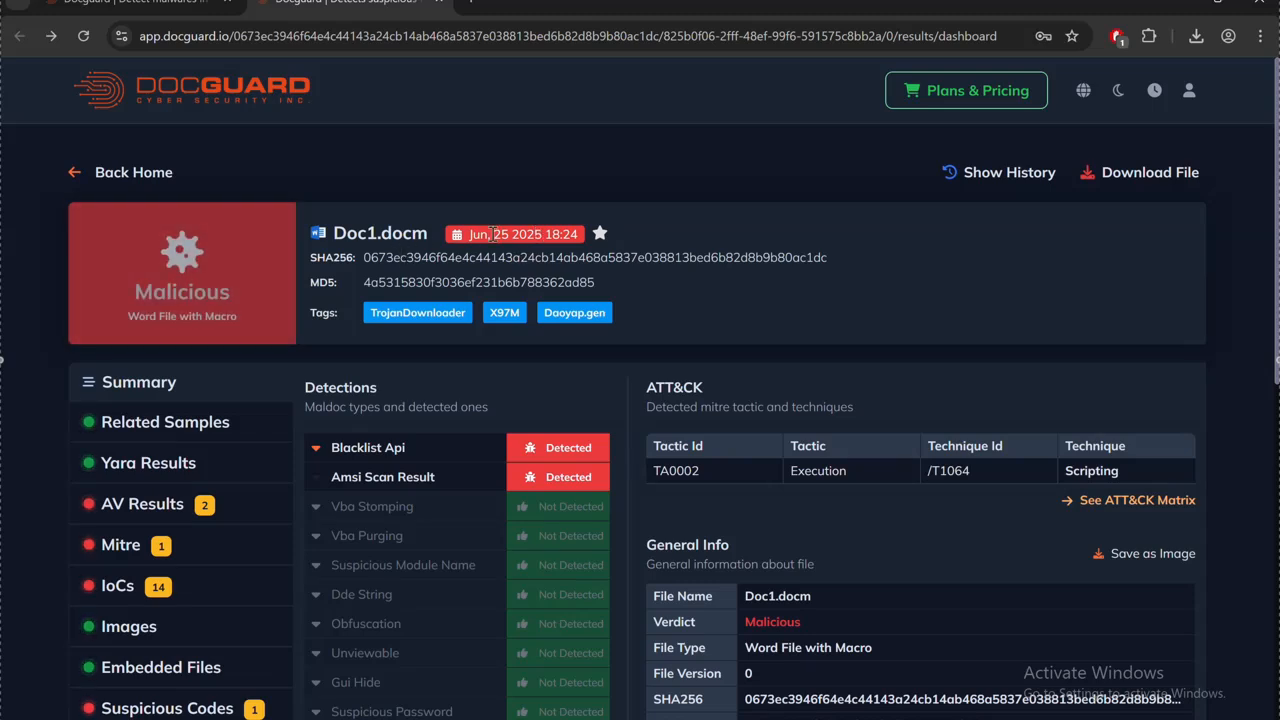
{"action": "left_click_drag", "start_coordinate": [370, 257], "coordinate": [450, 281]}
{"action": "left_click", "coordinate": [450, 281]}
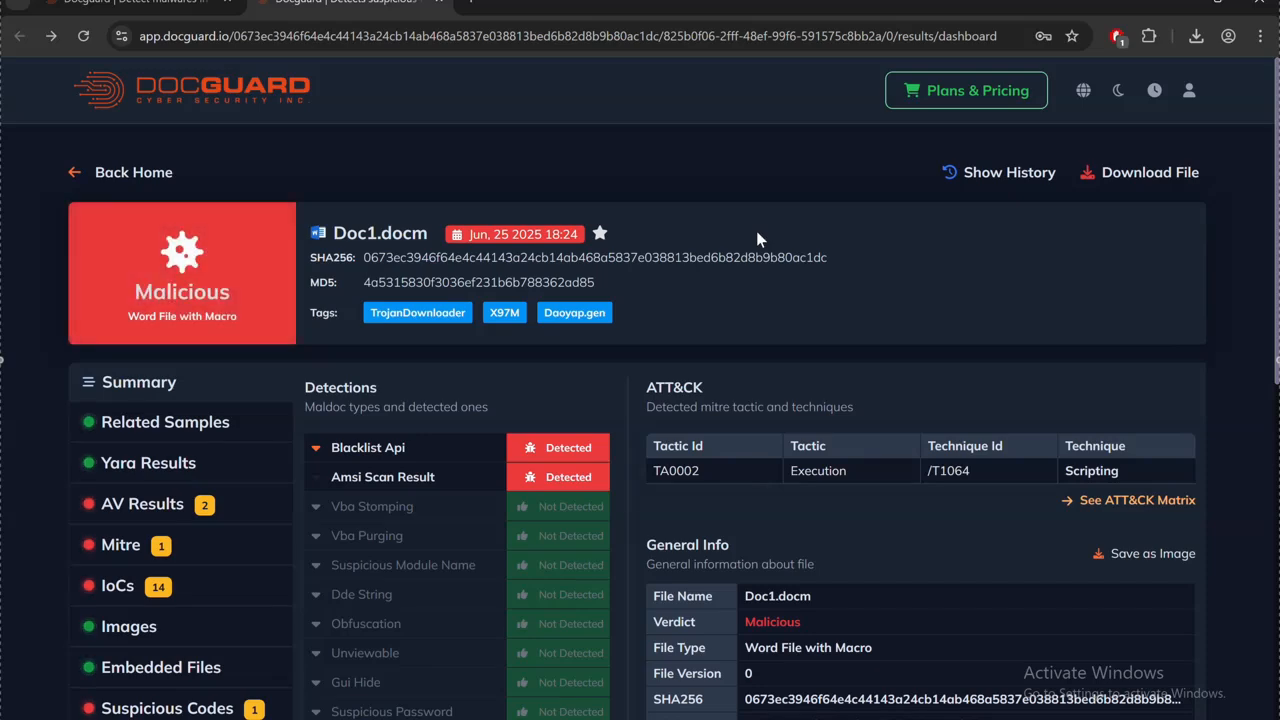
Expand the Blacklist Api detection to read its explanation, and collapse it again.
{"action": "scroll", "coordinate": [756, 231], "scroll_direction": "down", "scroll_amount": 3}
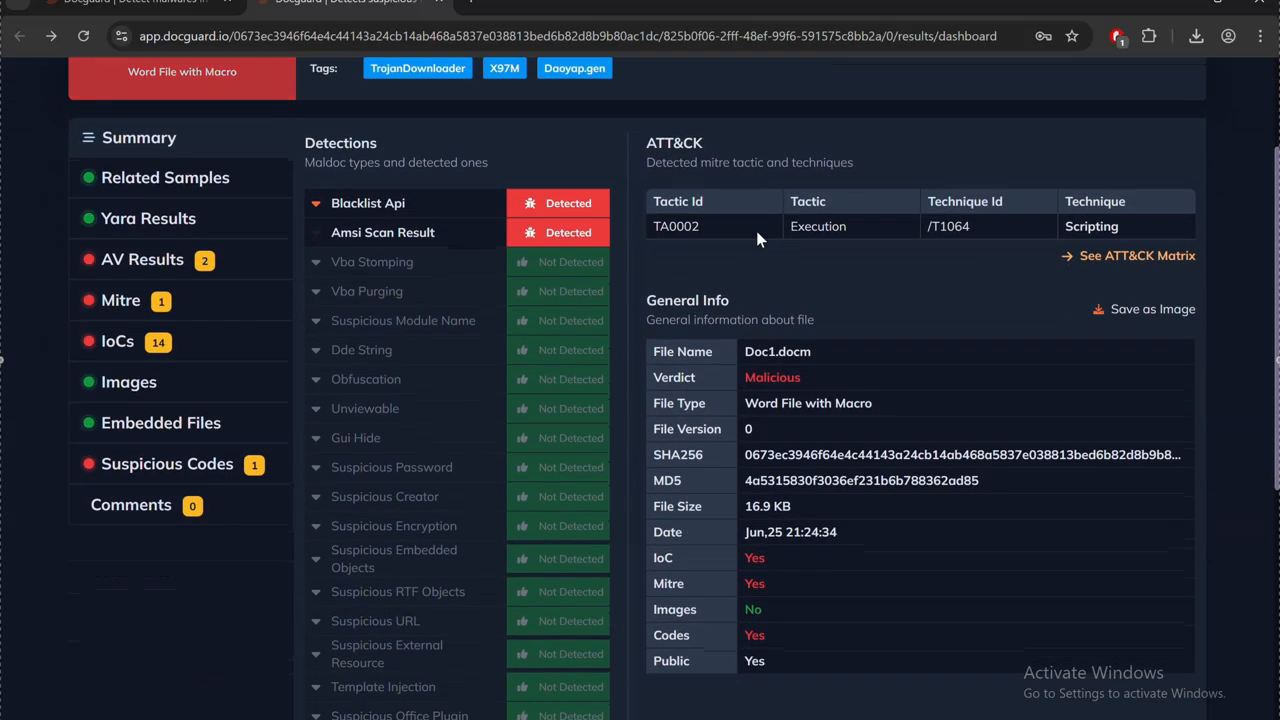
{"action": "left_click", "coordinate": [409, 204]}
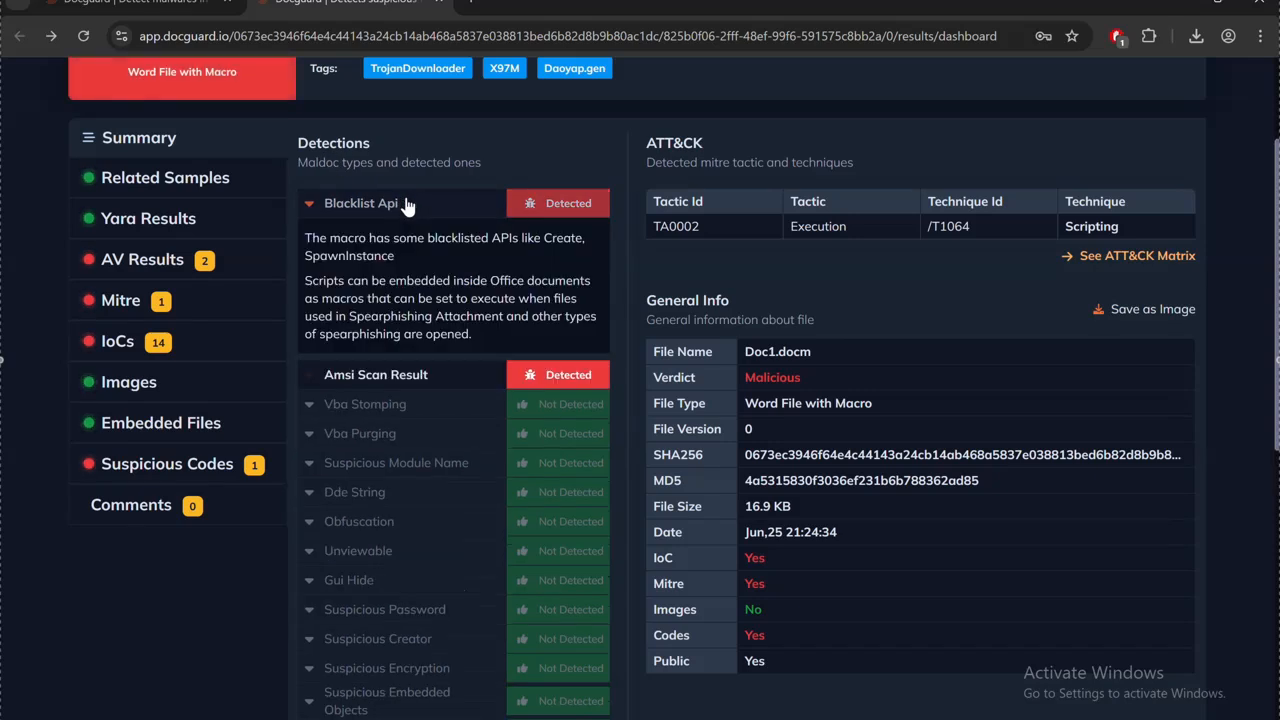
{"action": "left_click", "coordinate": [407, 204]}
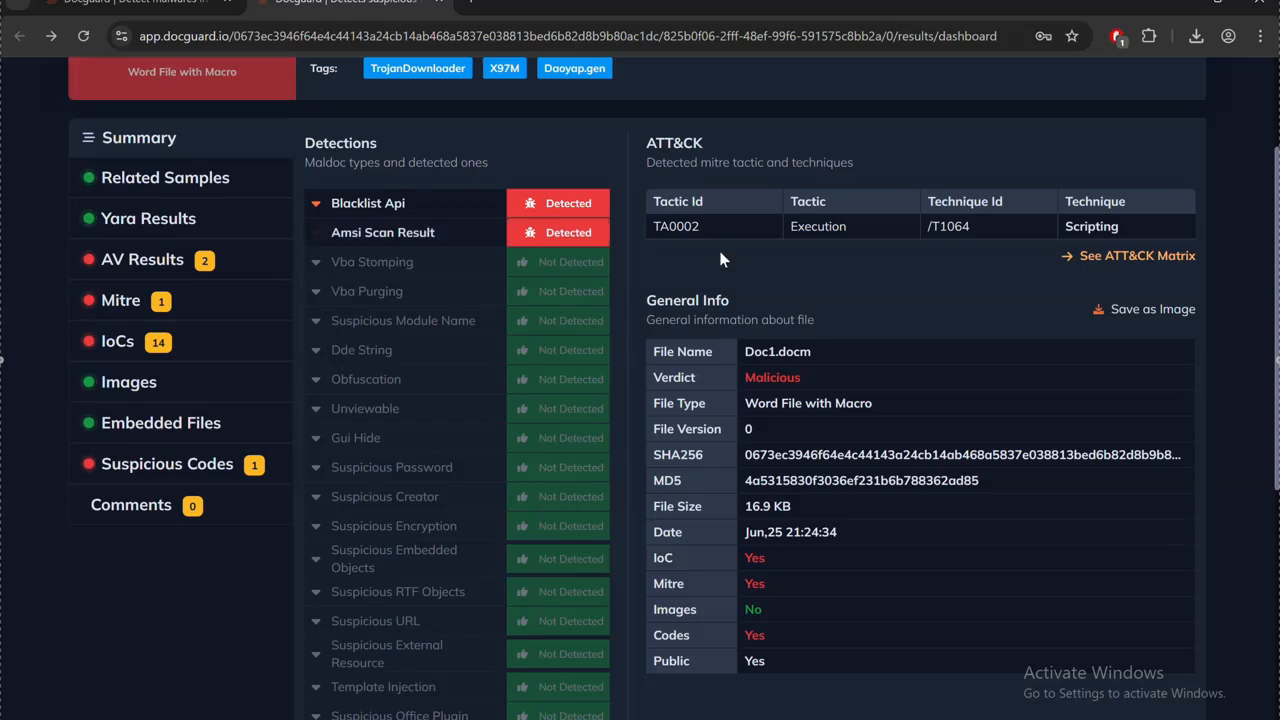
Examine the tactic and technique entries in the ATT&CK table of the report summary.
{"action": "scroll", "coordinate": [677, 140], "scroll_direction": "up", "scroll_amount": 2}
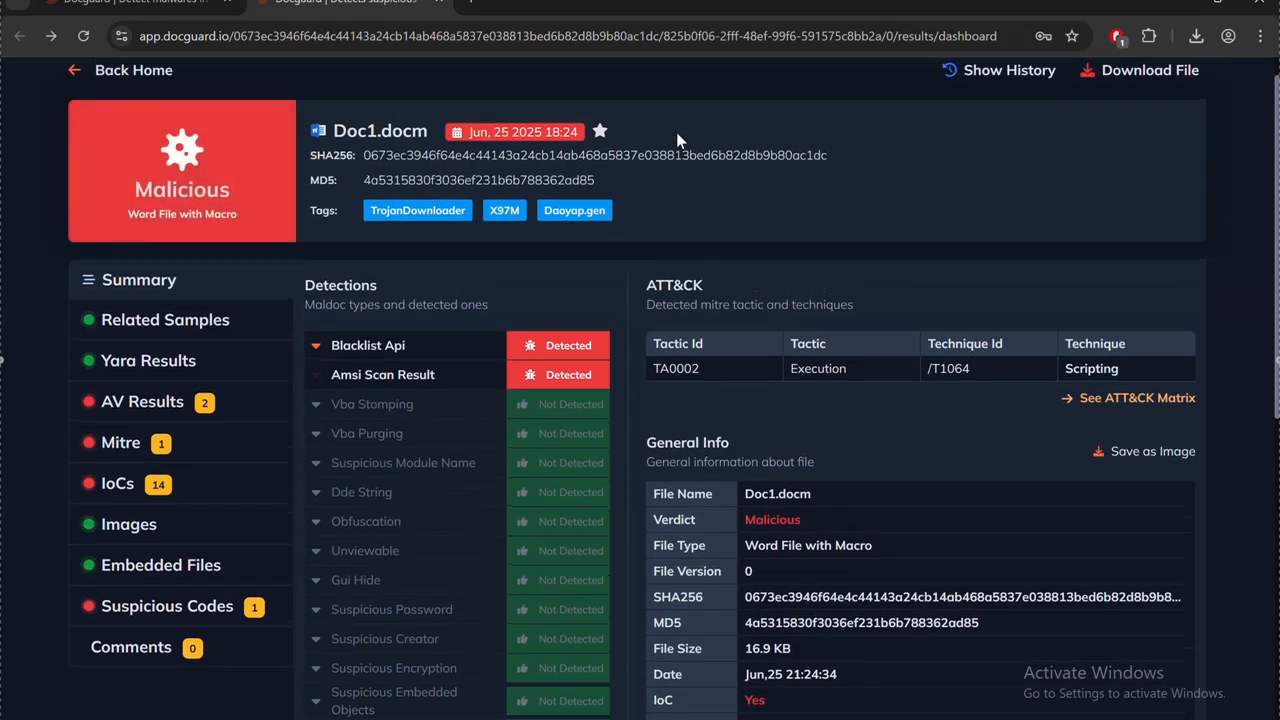
{"action": "left_click_drag", "start_coordinate": [652, 368], "coordinate": [706, 370]}
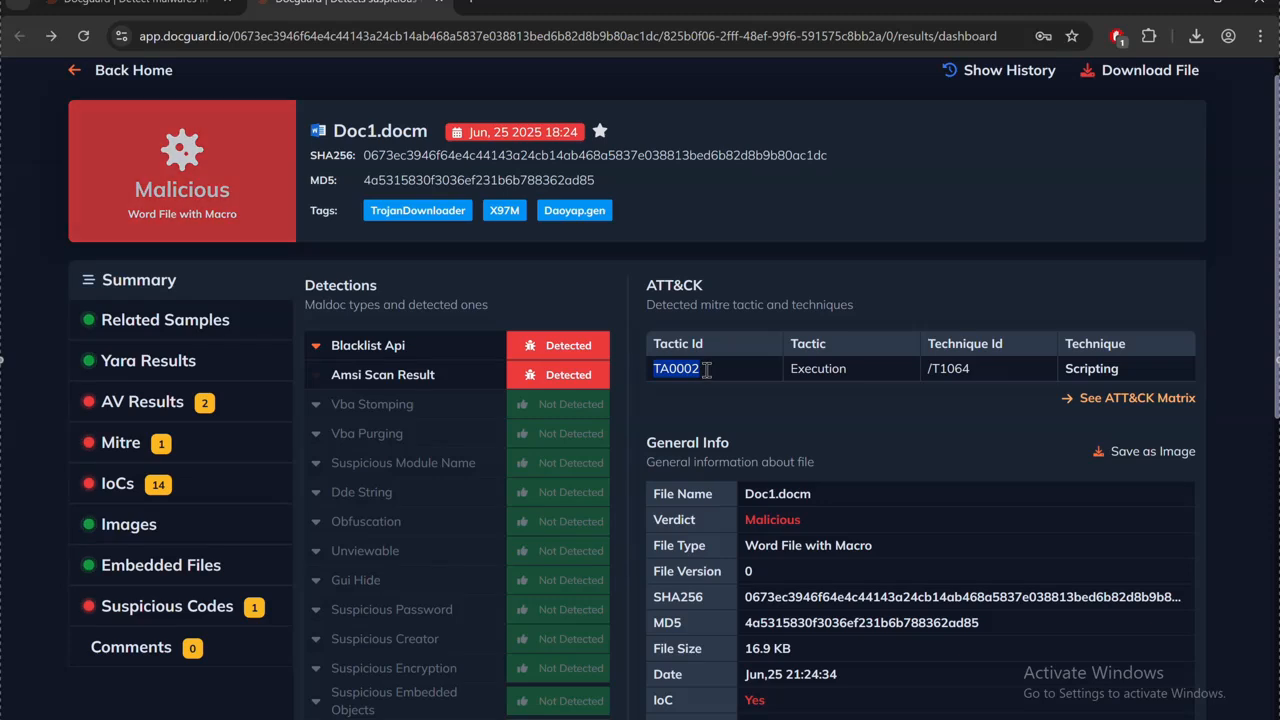
{"action": "left_click", "coordinate": [800, 368]}
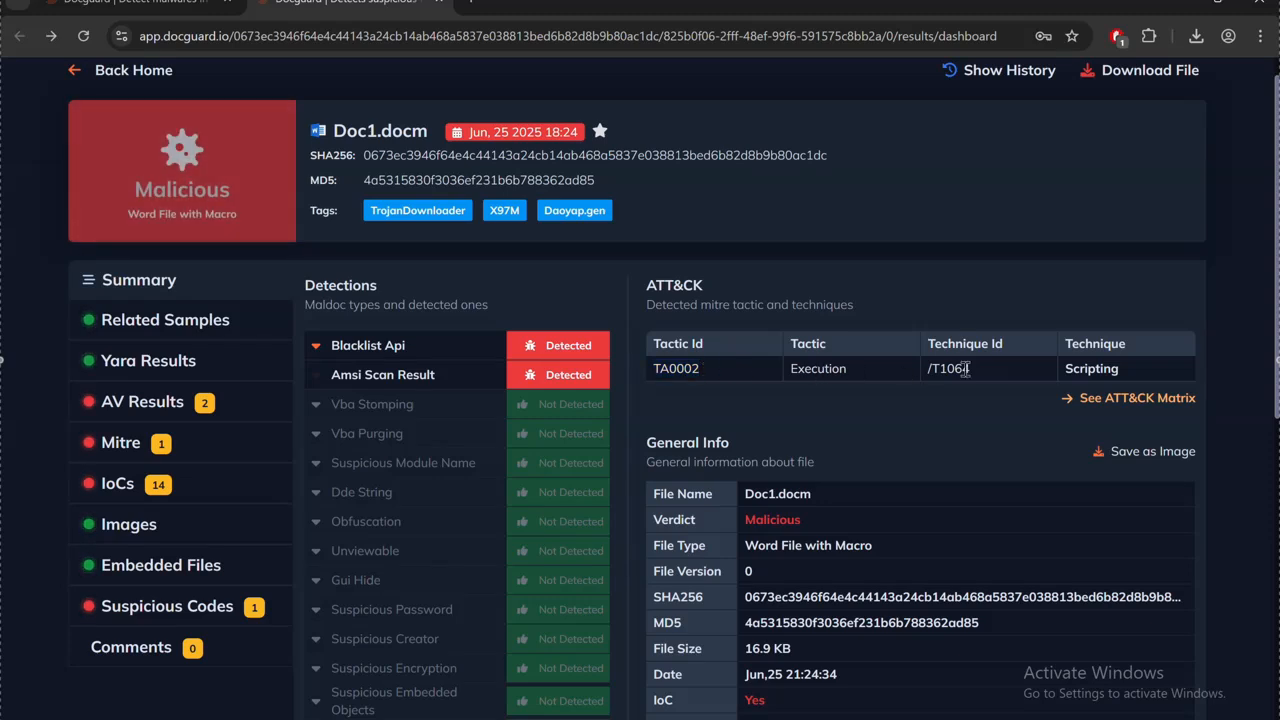
Review the General Info table, including the file name, verdict, file type, Mitre and Codes rows.
{"action": "scroll", "coordinate": [1268, 393], "scroll_direction": "down", "scroll_amount": 2}
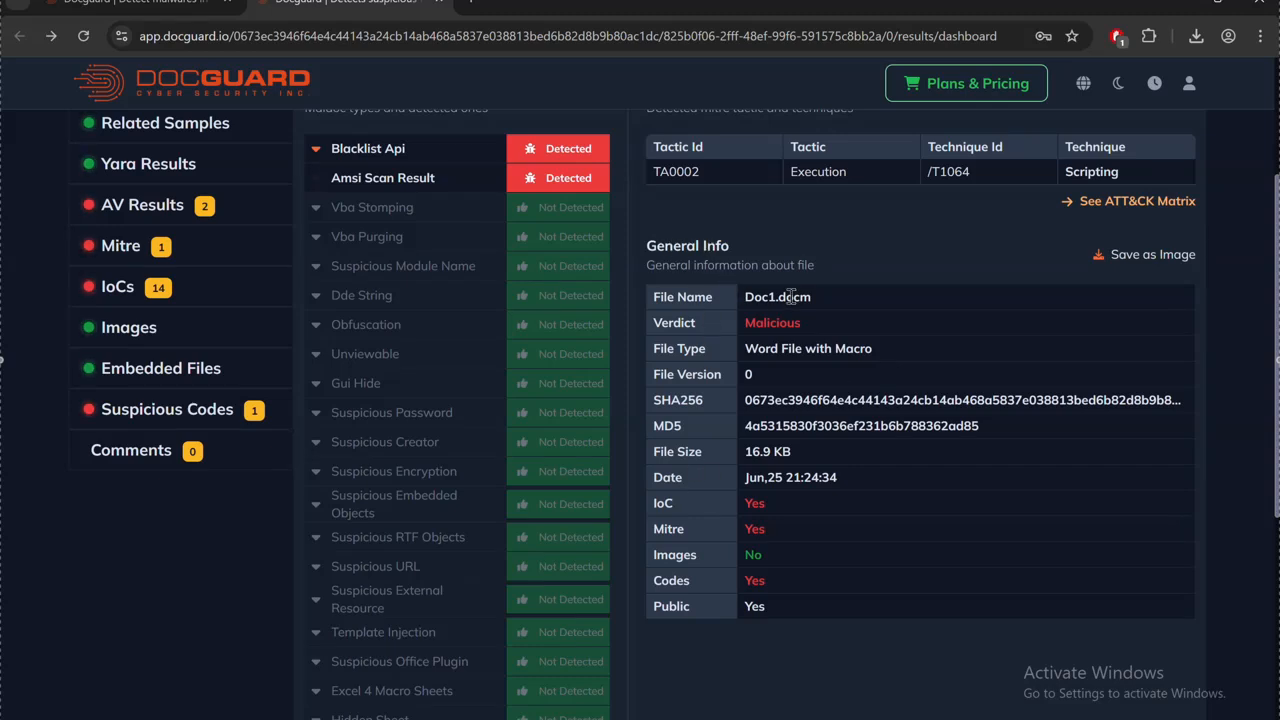
{"action": "left_click_drag", "start_coordinate": [746, 300], "coordinate": [838, 351]}
{"action": "left_click", "coordinate": [838, 351]}
{"action": "double_click", "coordinate": [790, 530]}
{"action": "left_click", "coordinate": [818, 171]}
{"action": "left_click_drag", "start_coordinate": [753, 579], "coordinate": [794, 576]}
{"action": "left_click", "coordinate": [794, 576]}
Review the Related Samples, Yara Results and AV Results sections of the report.
{"action": "scroll", "coordinate": [745, 607], "scroll_direction": "up", "scroll_amount": 1}
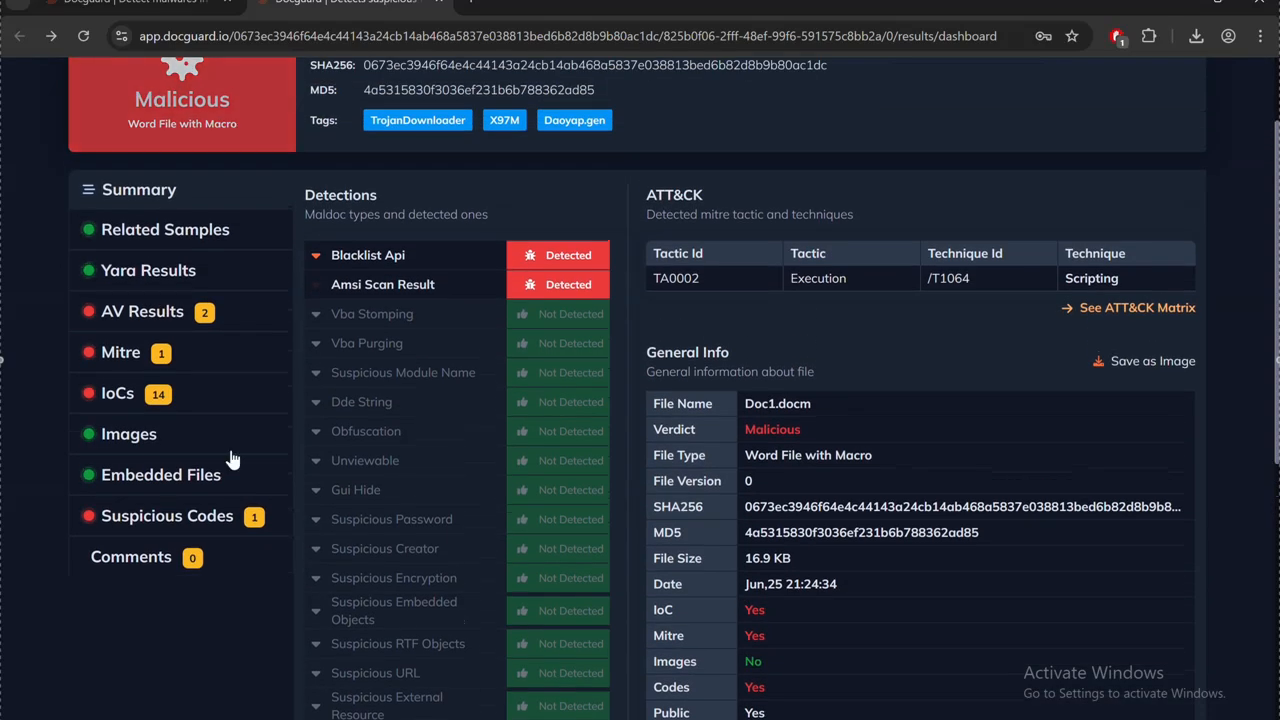
{"action": "left_click", "coordinate": [165, 229]}
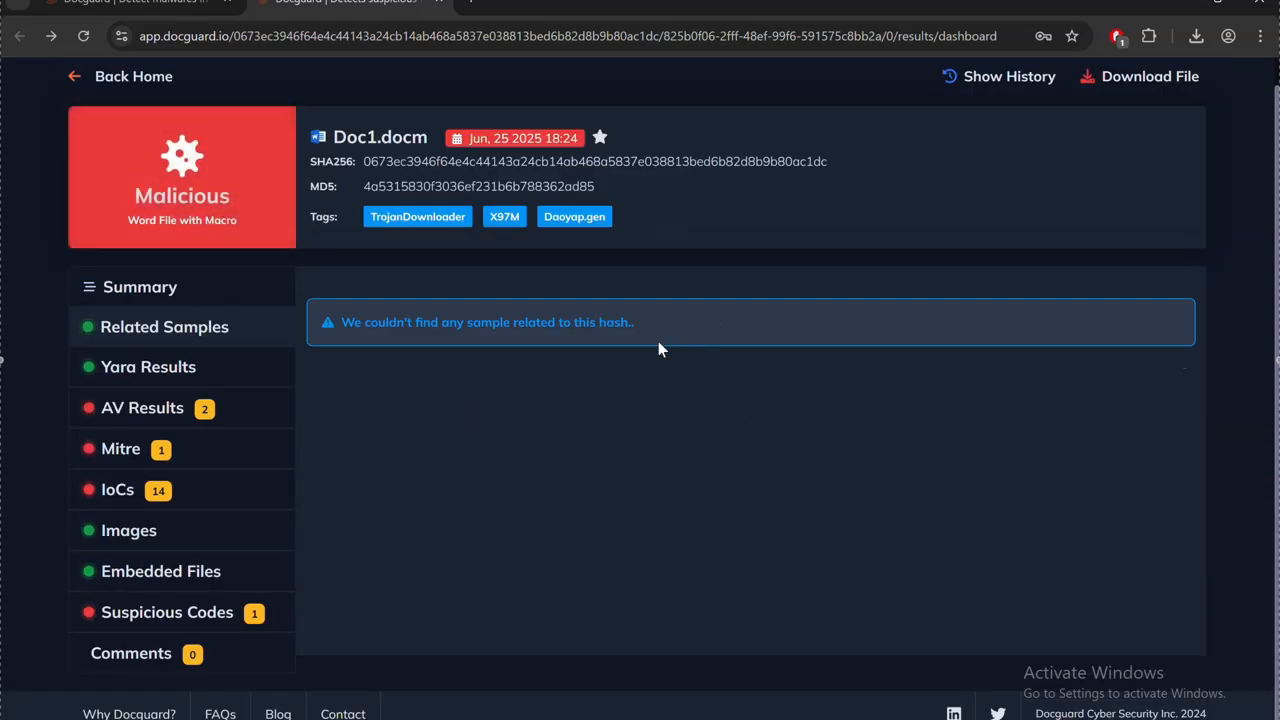
{"action": "left_click", "coordinate": [163, 377]}
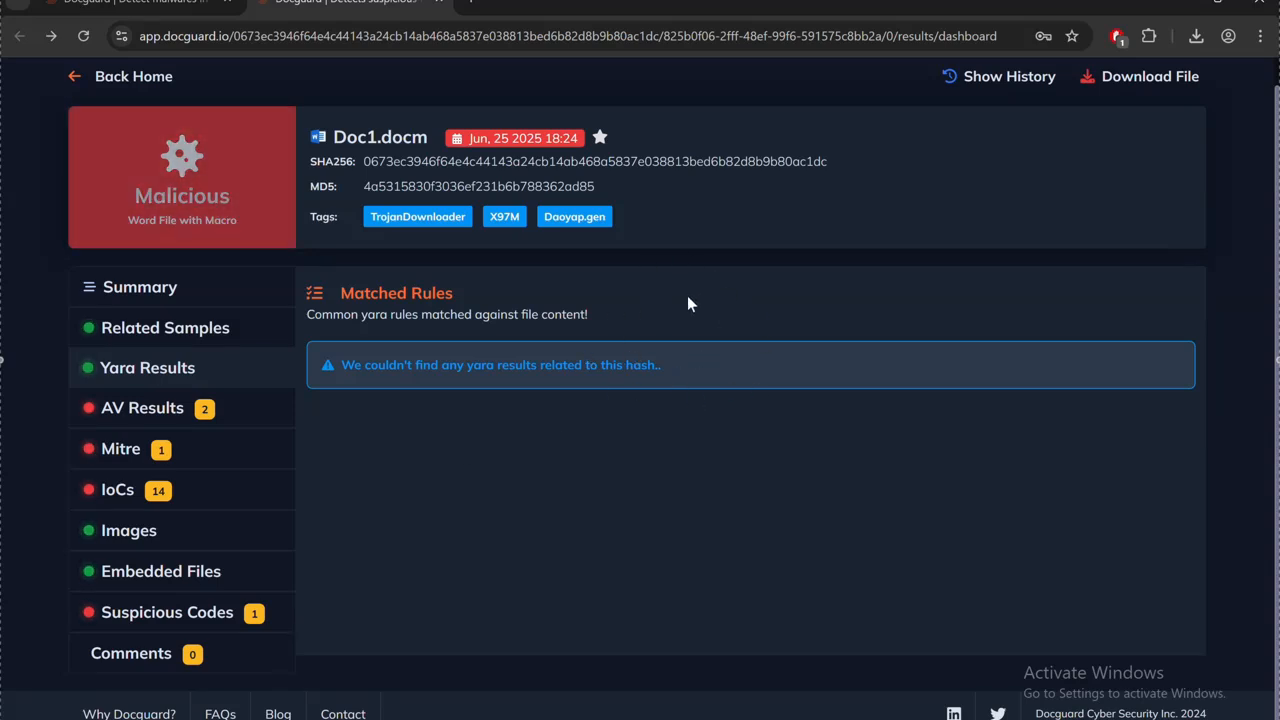
{"action": "left_click", "coordinate": [143, 410]}
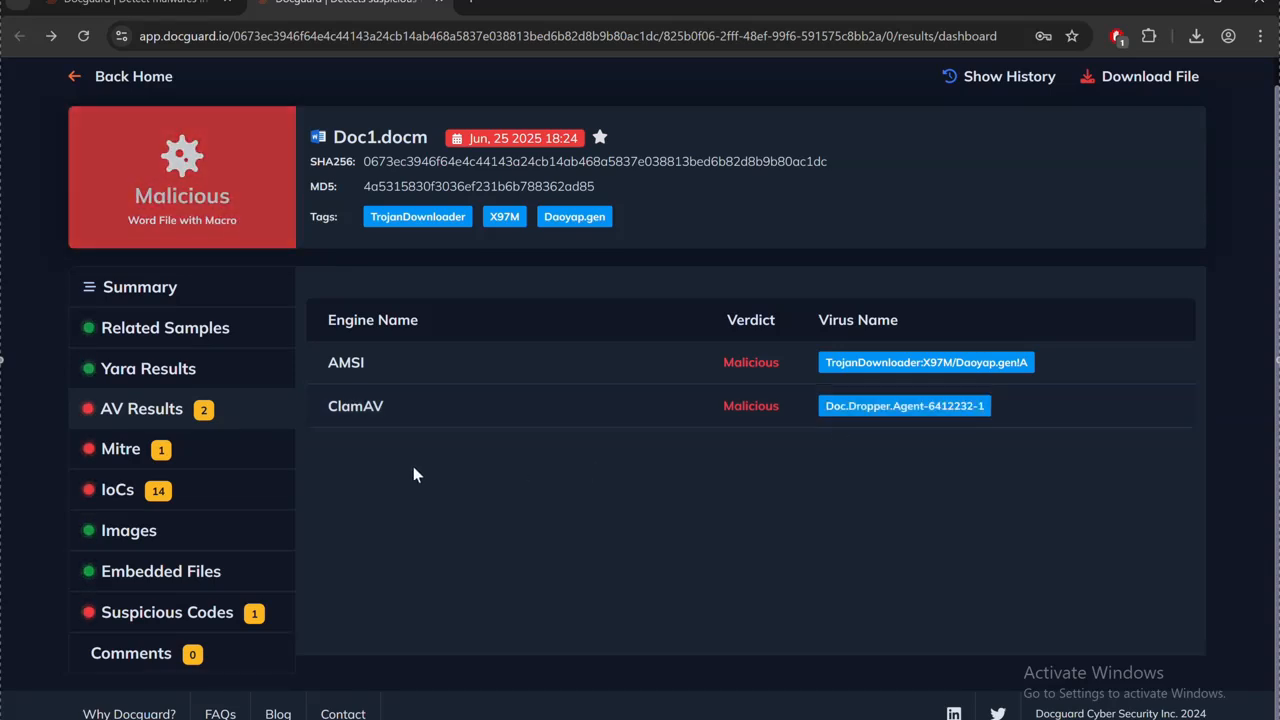
View the Mitre matrix and examine the Scripting technique under the Execution tactic.
{"action": "left_click", "coordinate": [118, 455]}
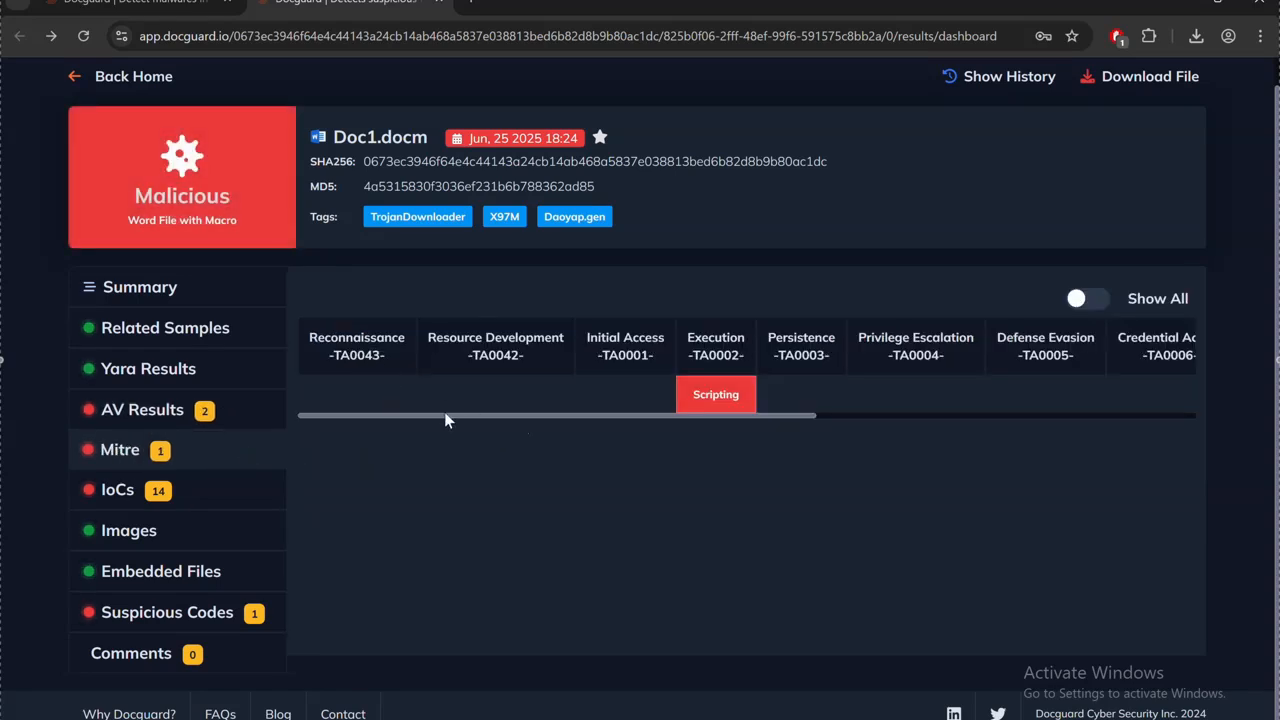
{"action": "left_click_drag", "start_coordinate": [444, 412], "coordinate": [528, 420]}
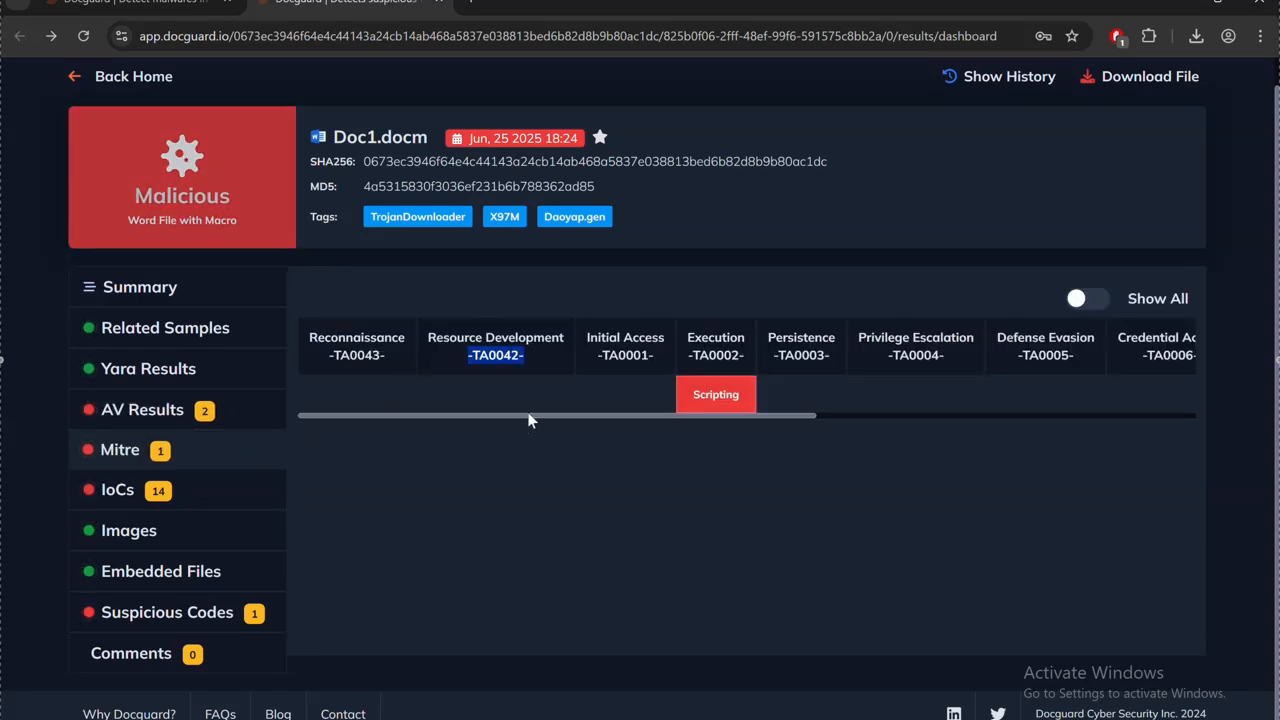
{"action": "left_click", "coordinate": [718, 386]}
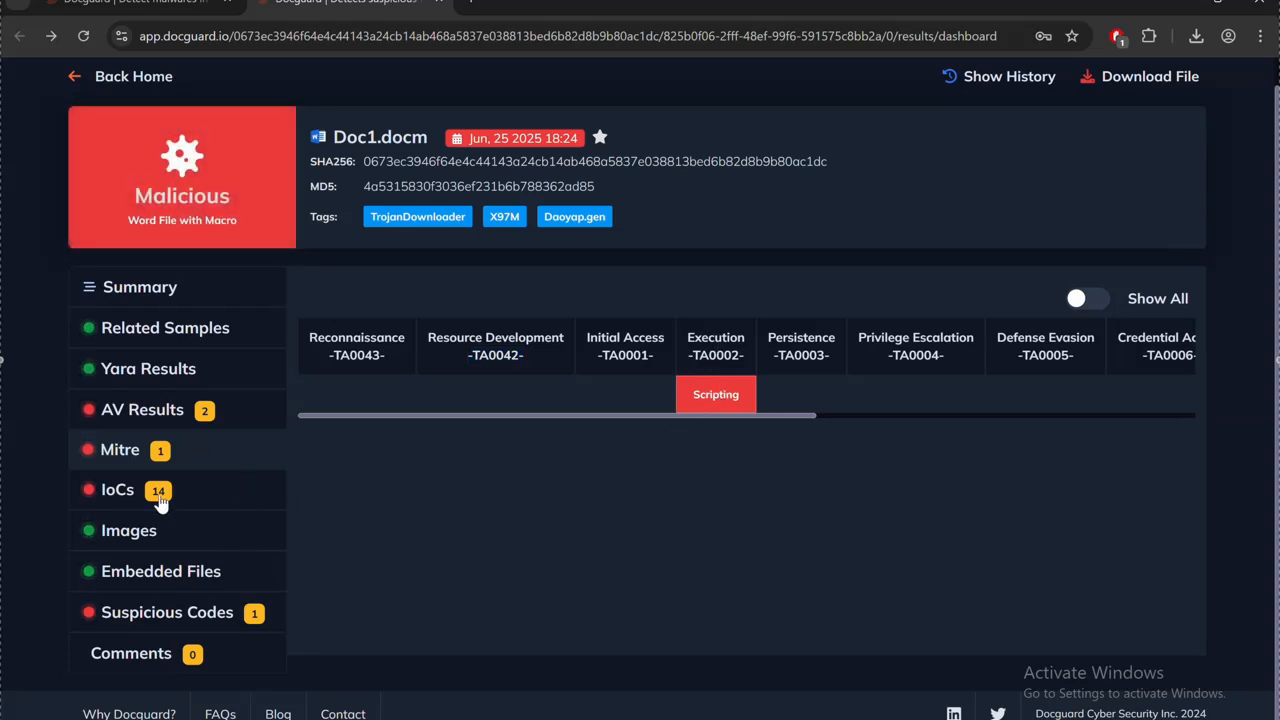
Open the IoCs list and examine its URL and macro entries, including the stealth.exe download address.
{"action": "left_click", "coordinate": [220, 488]}
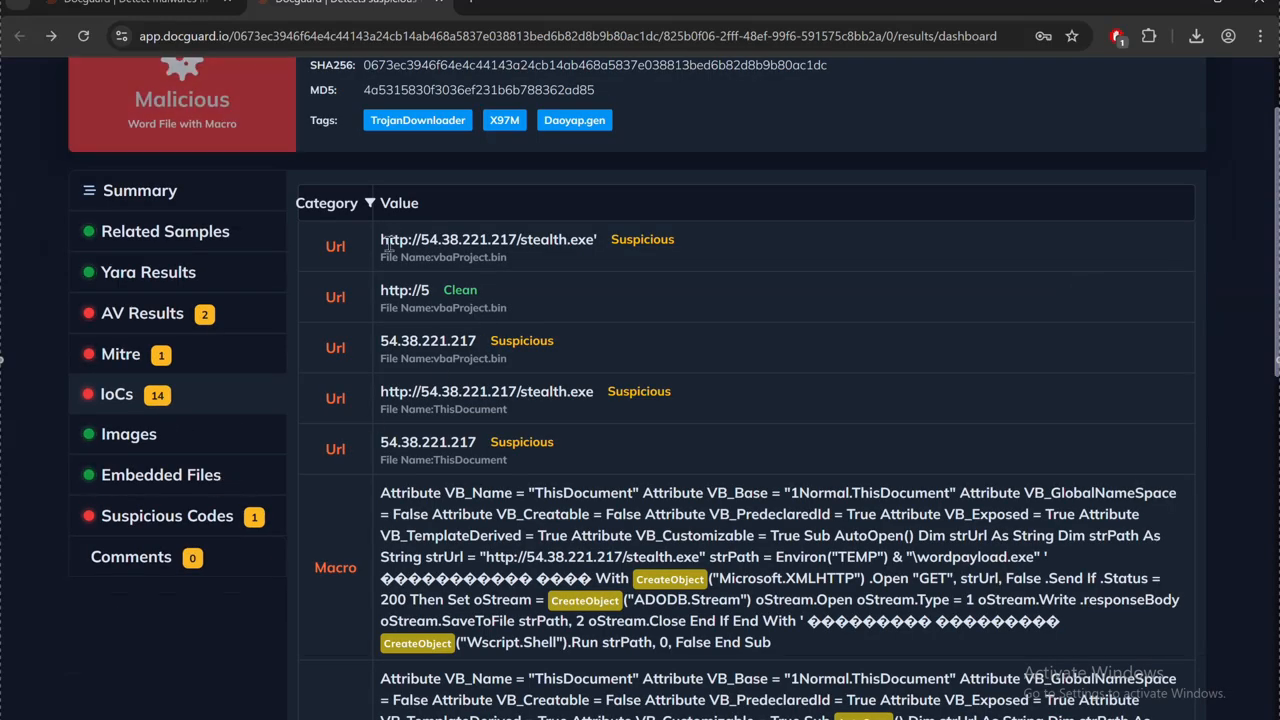
{"action": "left_click_drag", "start_coordinate": [380, 240], "coordinate": [596, 240]}
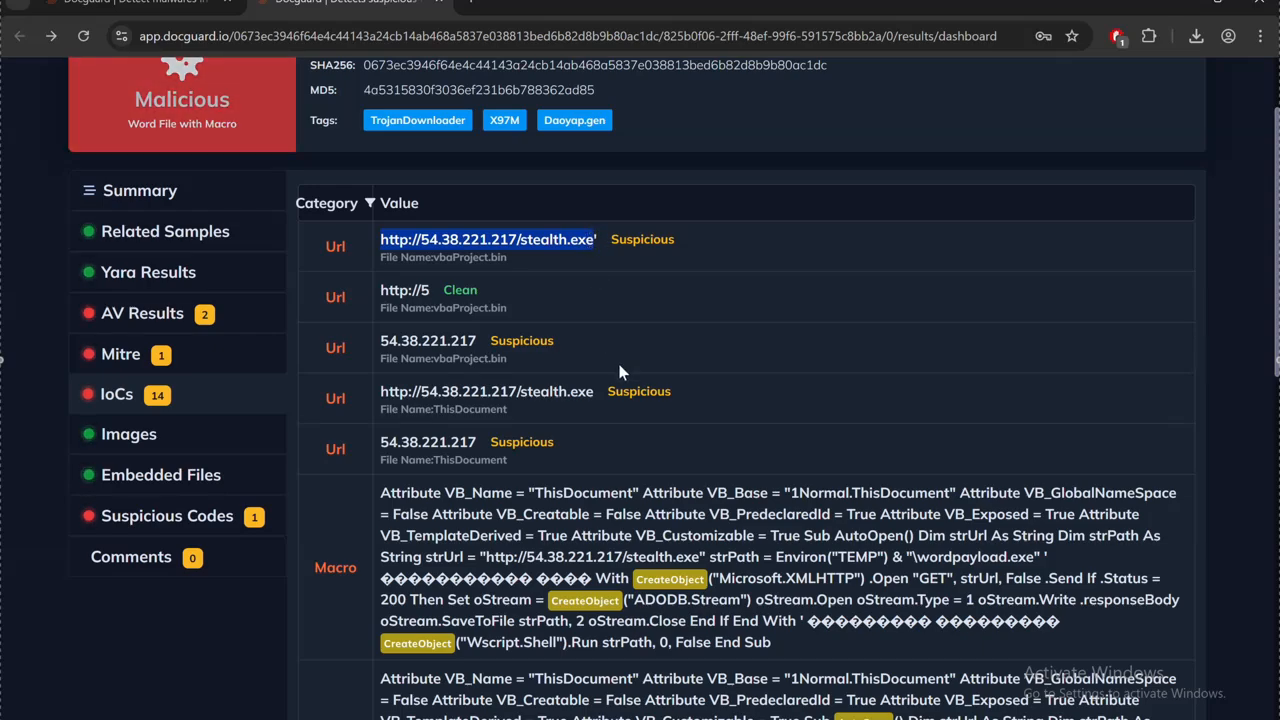
{"action": "left_click", "coordinate": [802, 385]}
{"action": "scroll", "coordinate": [802, 385], "scroll_direction": "down", "scroll_amount": 1}
{"action": "scroll", "coordinate": [802, 383], "scroll_direction": "down", "scroll_amount": 3}
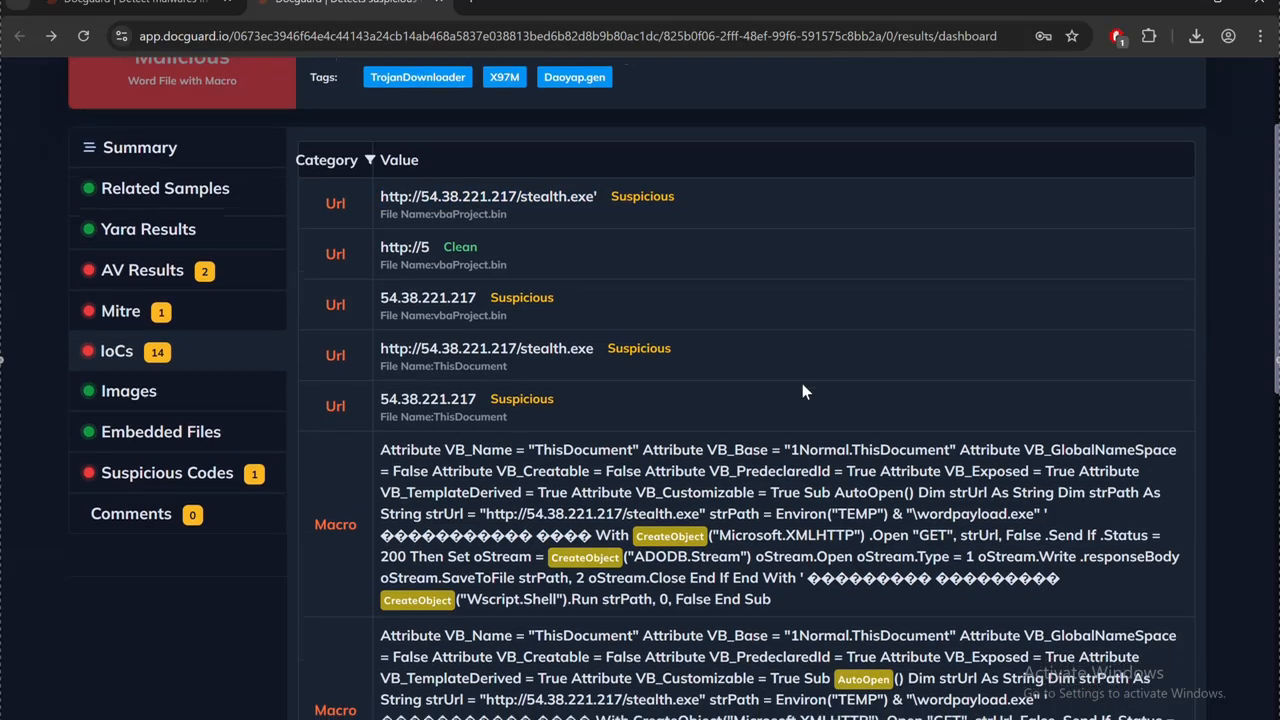
{"action": "scroll", "coordinate": [802, 385], "scroll_direction": "down", "scroll_amount": 5}
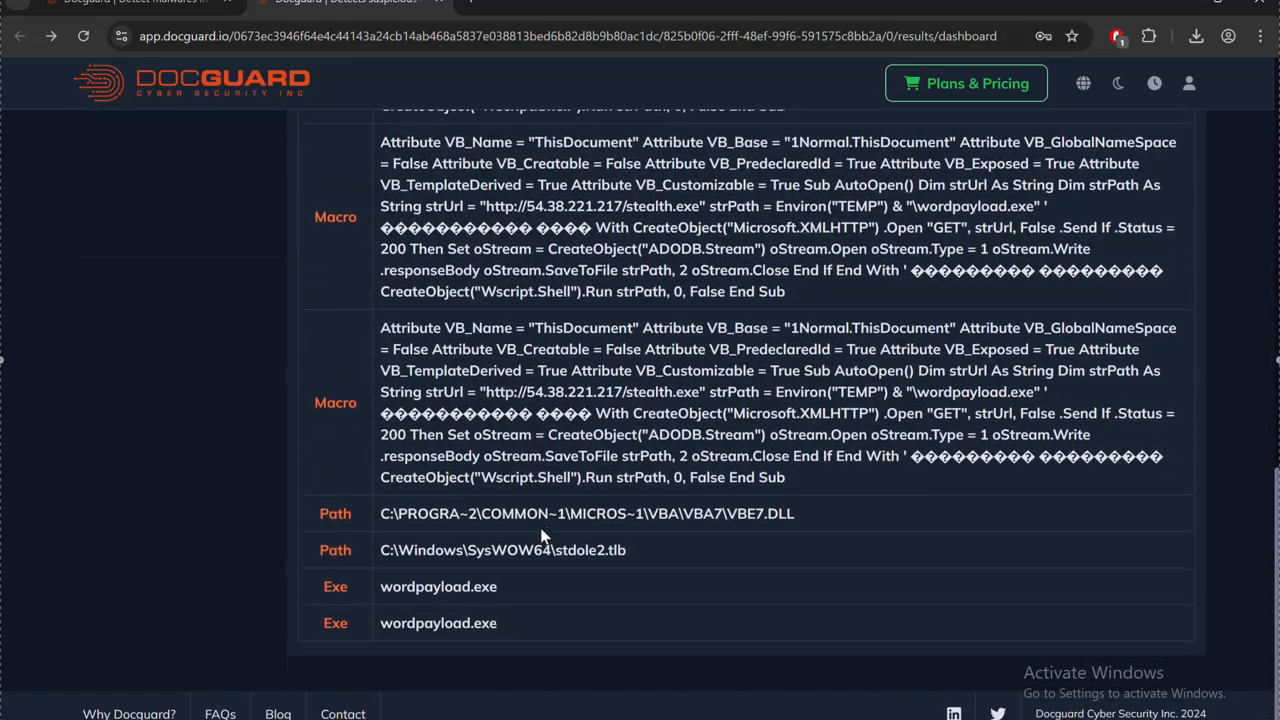
Examine the Path and Exe indicators at the end of the IoCs list, including stdole2.tlb and wordpayload.exe.
{"action": "left_click_drag", "start_coordinate": [428, 551], "coordinate": [620, 551]}
{"action": "left_click_drag", "start_coordinate": [452, 587], "coordinate": [534, 581]}
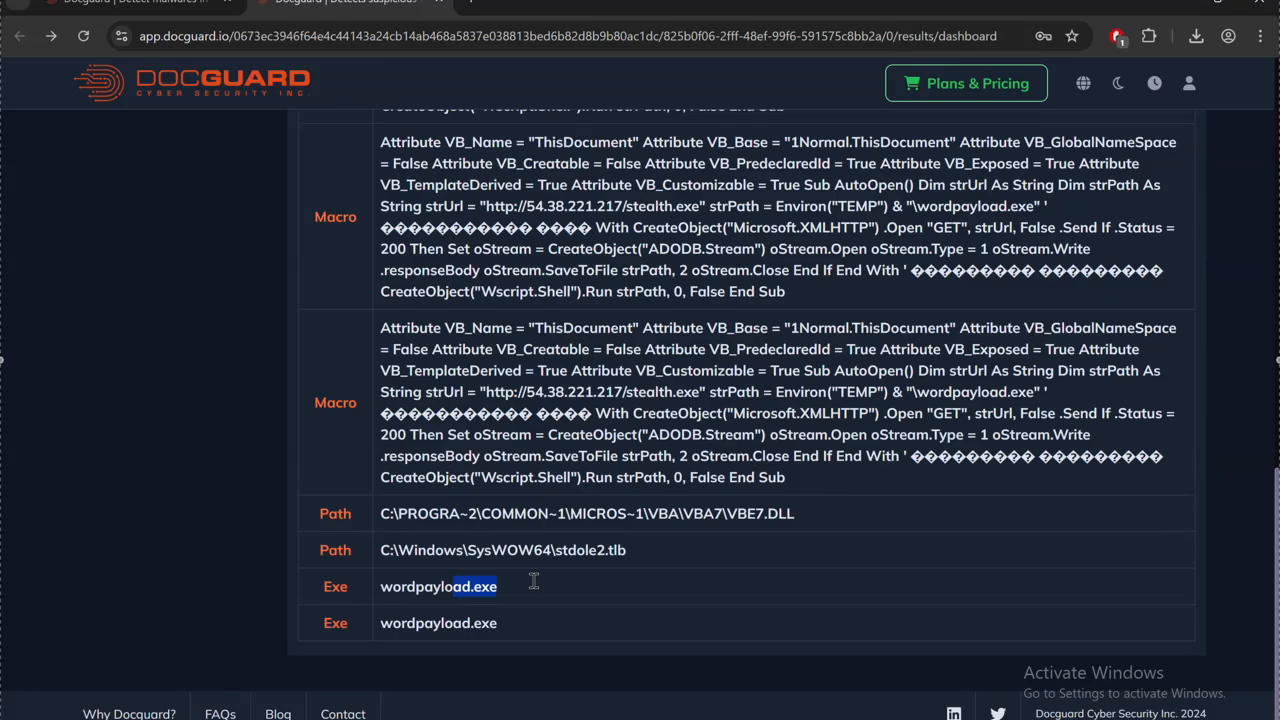
{"action": "left_click", "coordinate": [496, 601]}
{"action": "left_click_drag", "start_coordinate": [500, 632], "coordinate": [388, 586]}
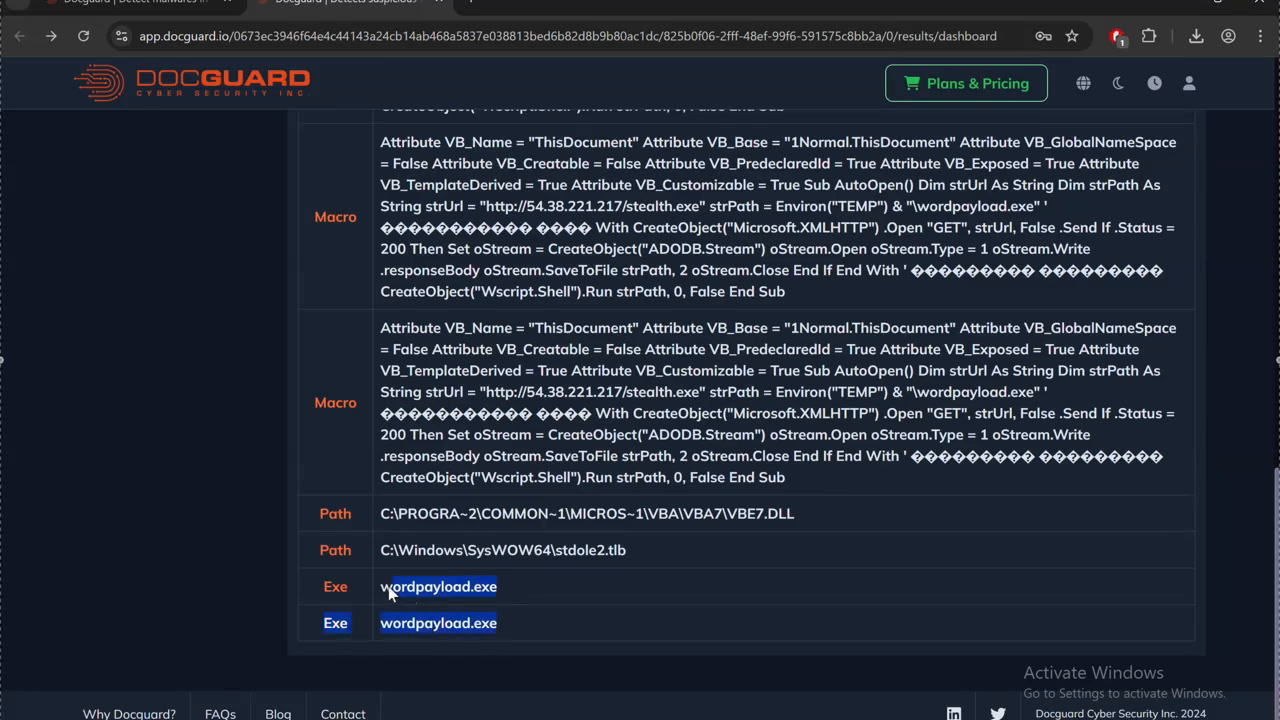
{"action": "left_click", "coordinate": [422, 587]}
Check the Images, Embedded Files and Comments sections of the report.
{"action": "scroll", "coordinate": [438, 567], "scroll_direction": "up", "scroll_amount": 10}
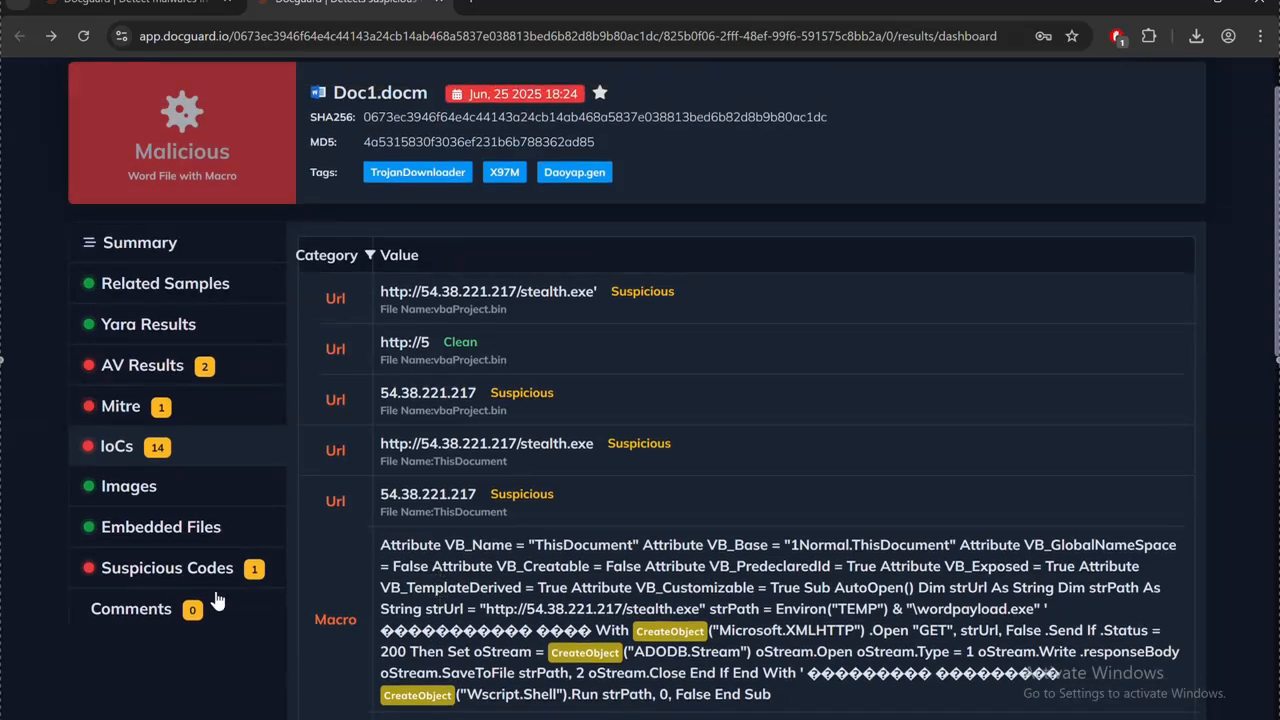
{"action": "left_click", "coordinate": [143, 498]}
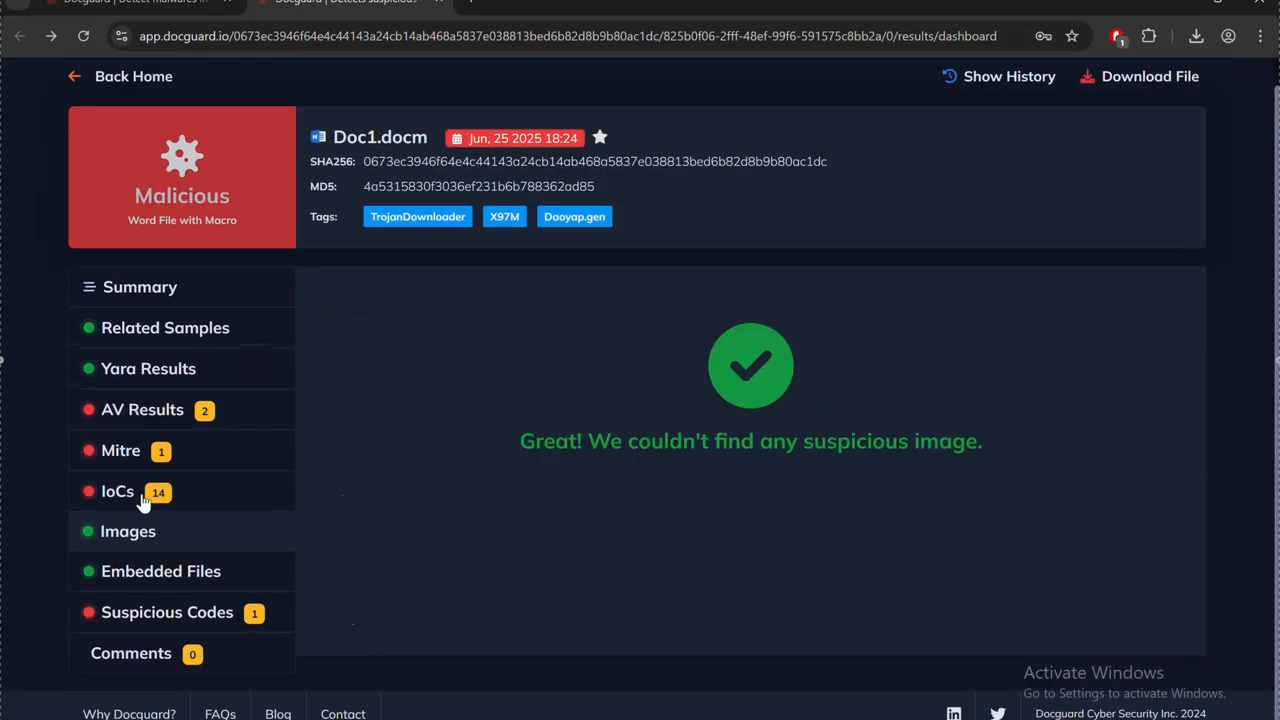
{"action": "left_click", "coordinate": [168, 570]}
{"action": "left_click", "coordinate": [162, 656]}
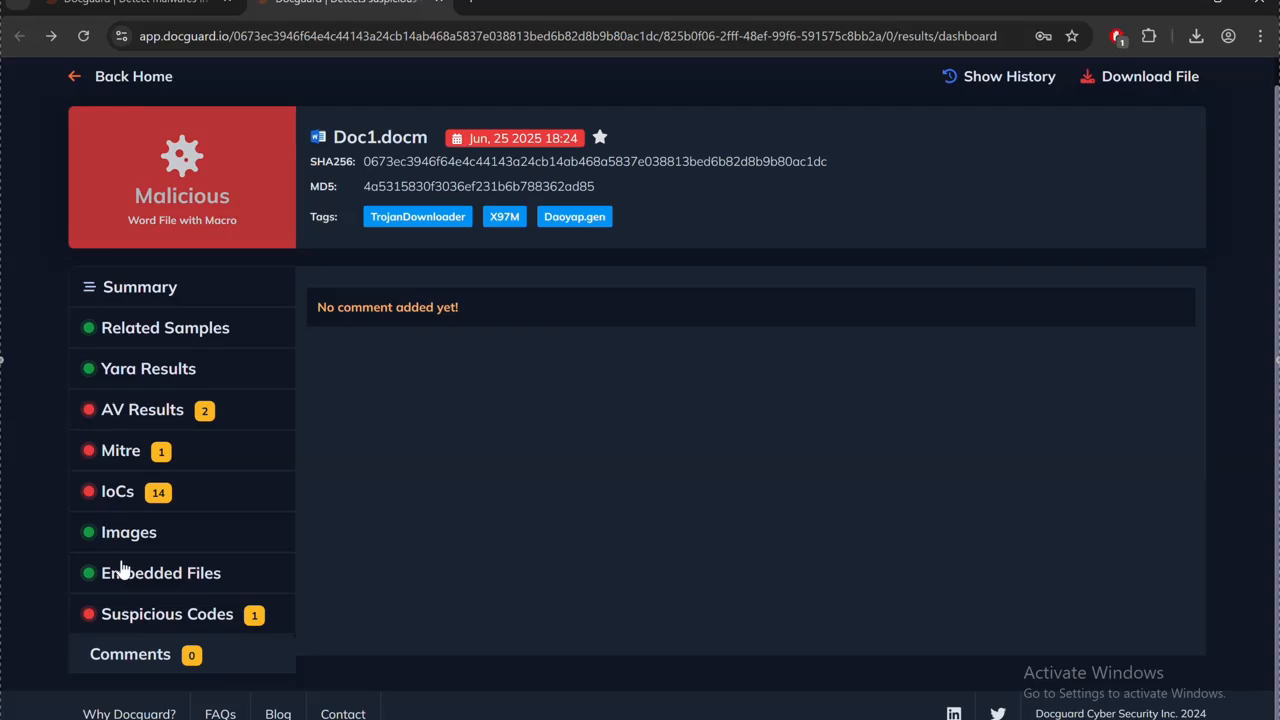
Open the suspicious macro code and examine the strUrl line with stealth.exe and the strPath line with wordpayload.exe.
{"action": "left_click", "coordinate": [124, 609]}
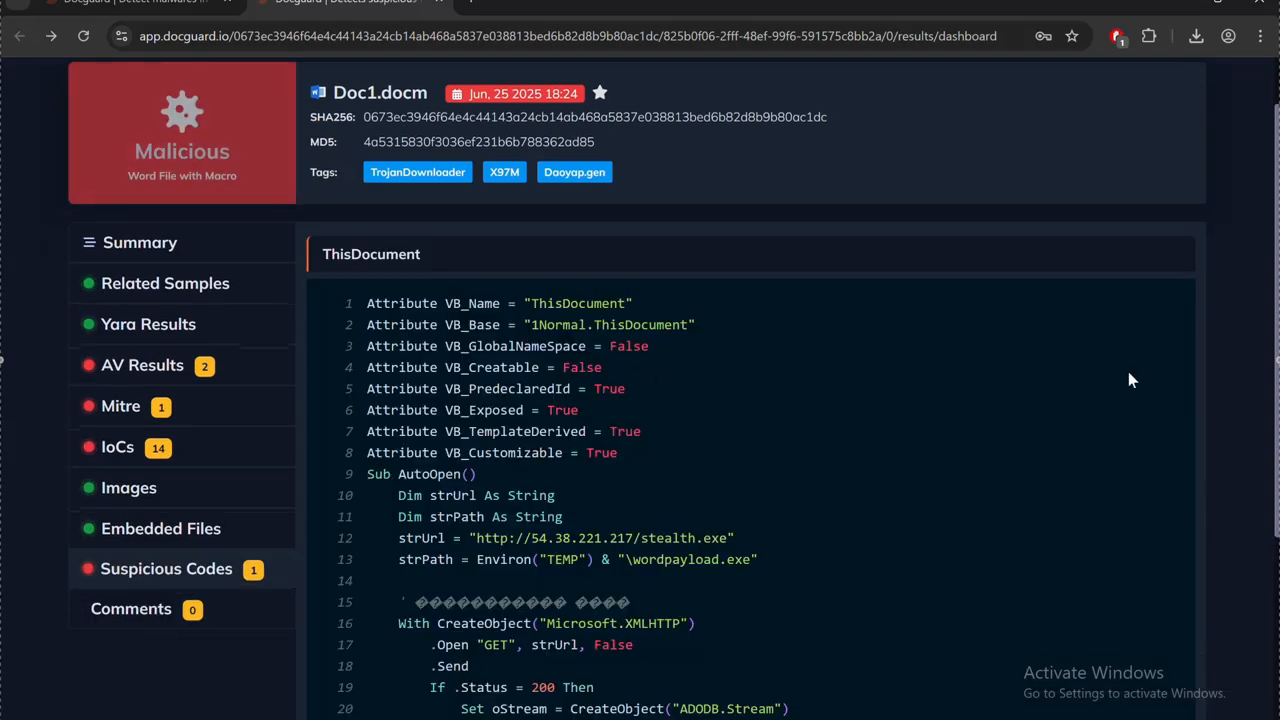
{"action": "scroll", "coordinate": [1272, 316], "scroll_direction": "down", "scroll_amount": 1}
{"action": "scroll", "coordinate": [1272, 316], "scroll_direction": "down", "scroll_amount": 1}
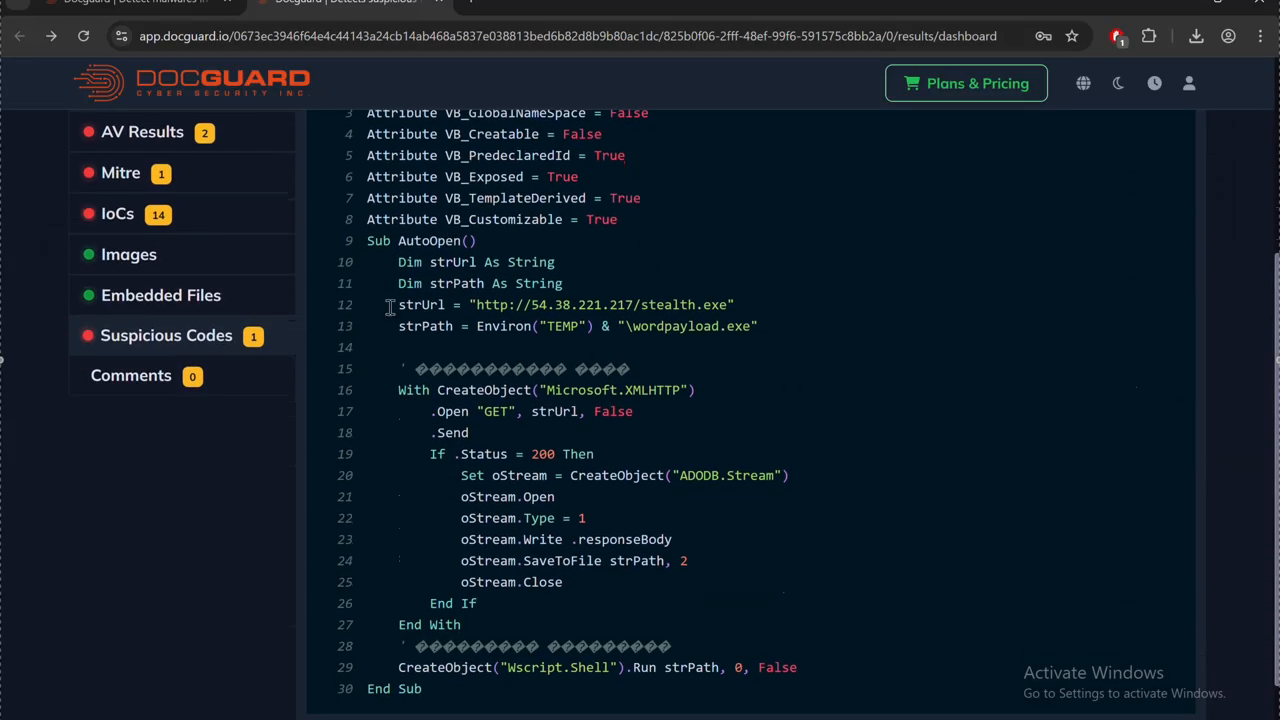
{"action": "left_click_drag", "start_coordinate": [392, 305], "coordinate": [747, 307]}
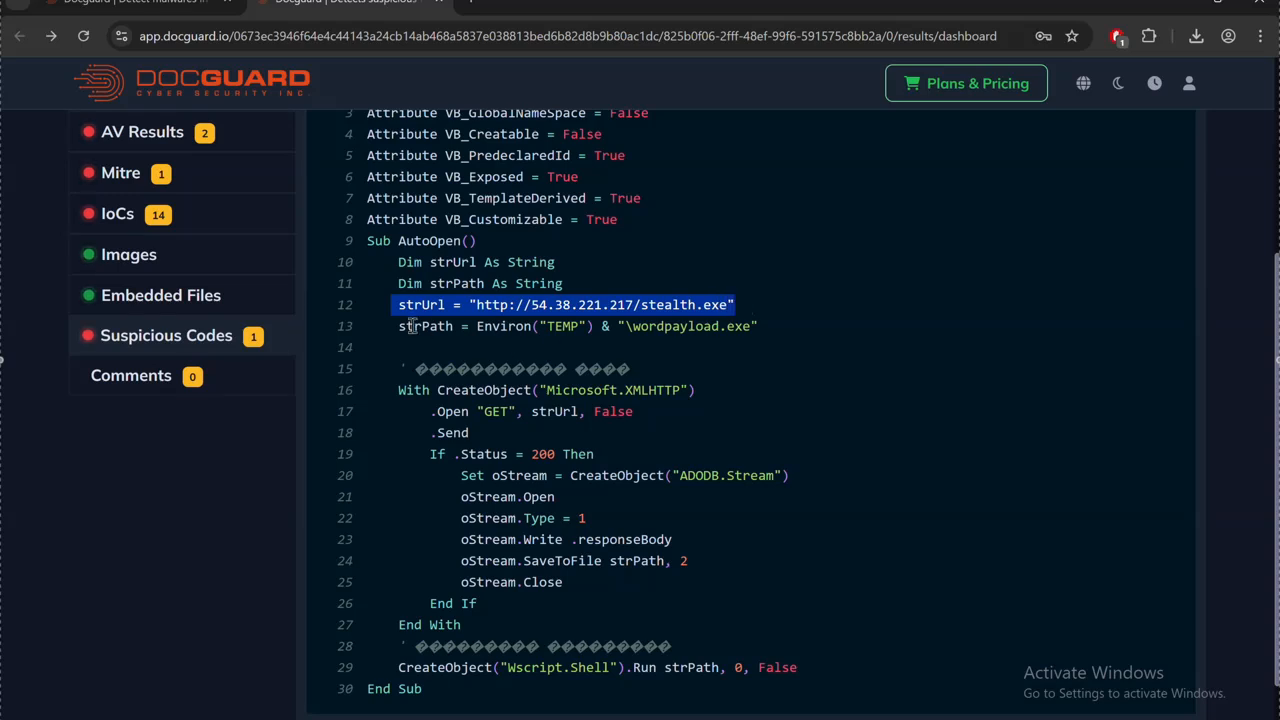
{"action": "left_click_drag", "start_coordinate": [399, 326], "coordinate": [751, 326]}
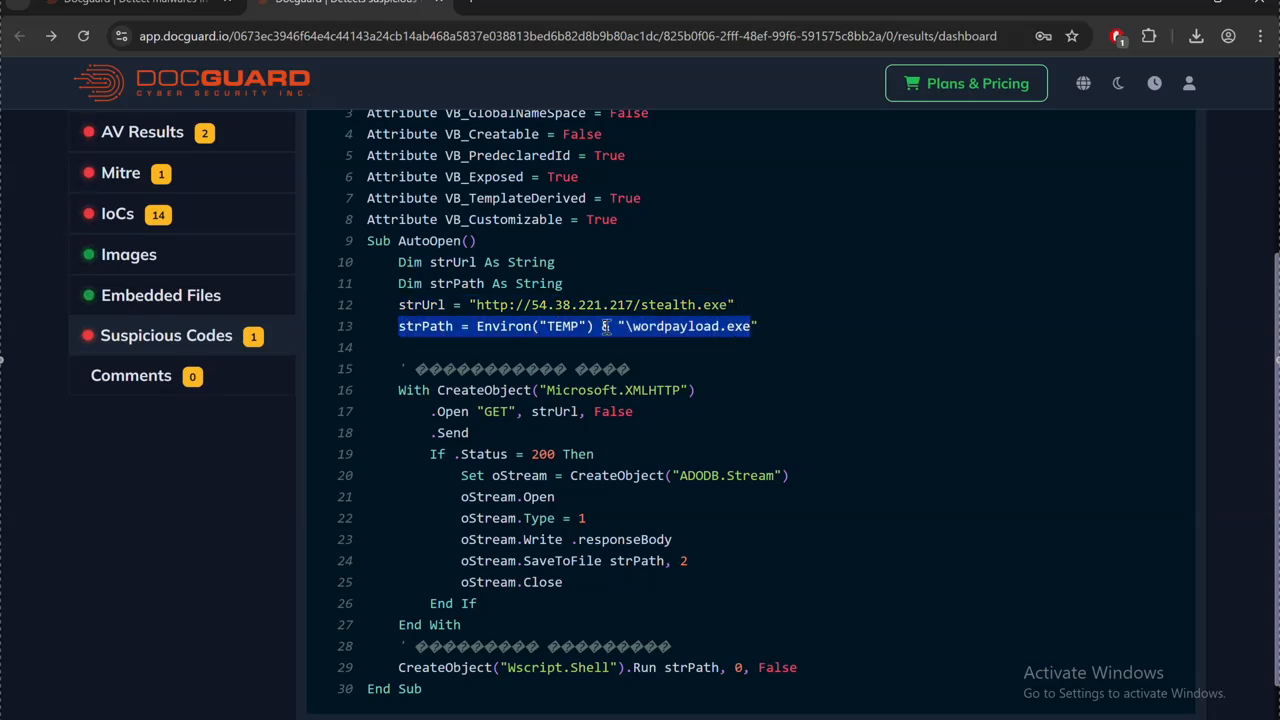
{"action": "left_click", "coordinate": [567, 331]}
{"action": "left_click_drag", "start_coordinate": [634, 327], "coordinate": [702, 327]}
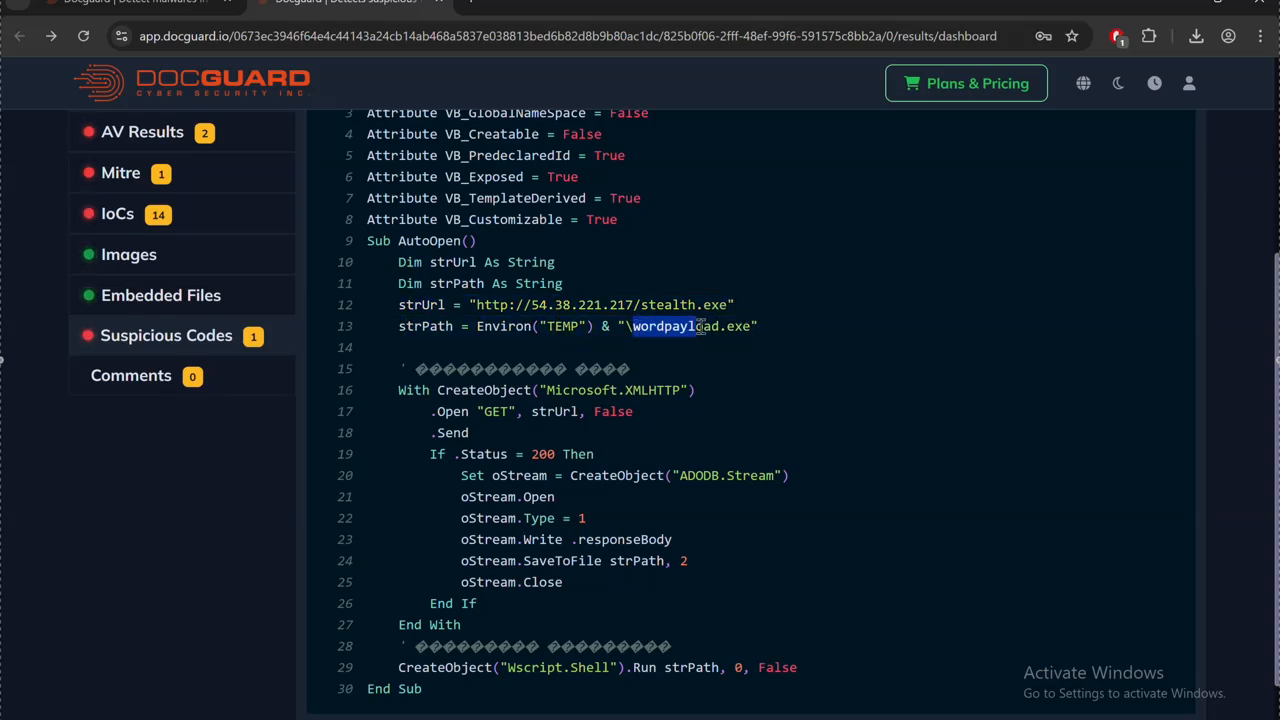
{"action": "left_click", "coordinate": [782, 402]}
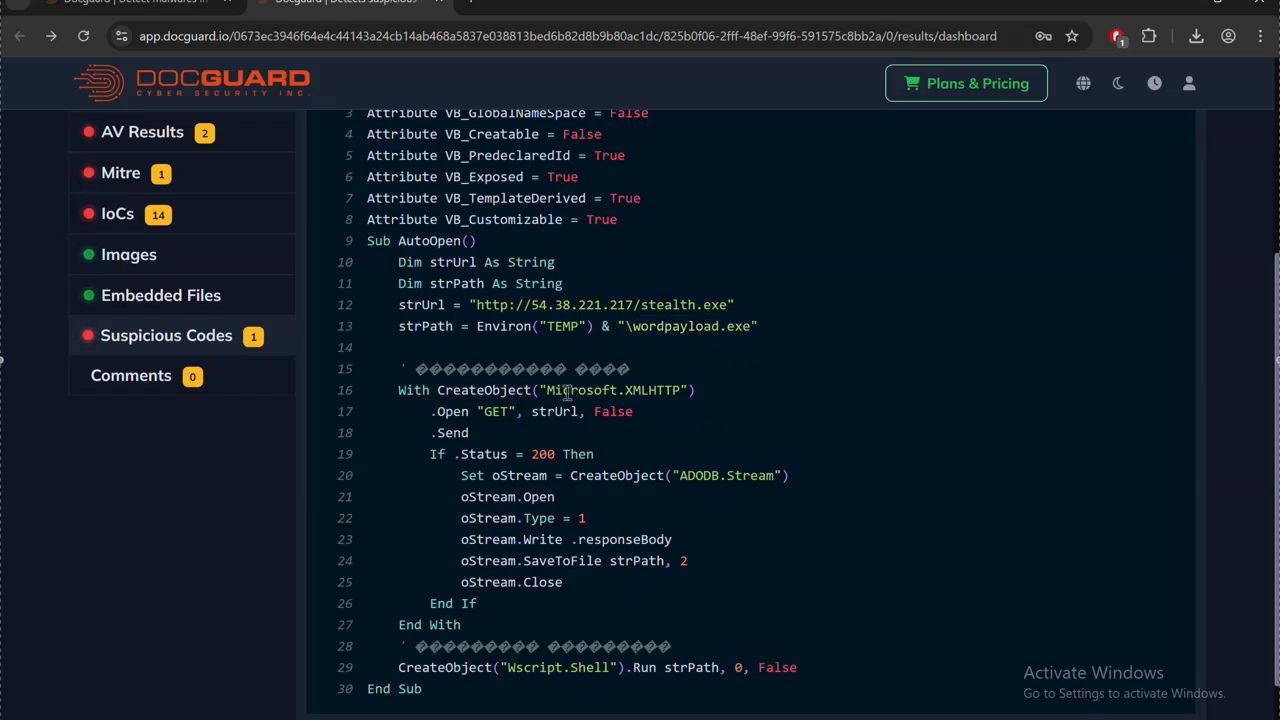
Examine the Microsoft.XMLHTTP download request and the Wscript.Shell run command in the macro code.
{"action": "left_click_drag", "start_coordinate": [563, 390], "coordinate": [652, 395]}
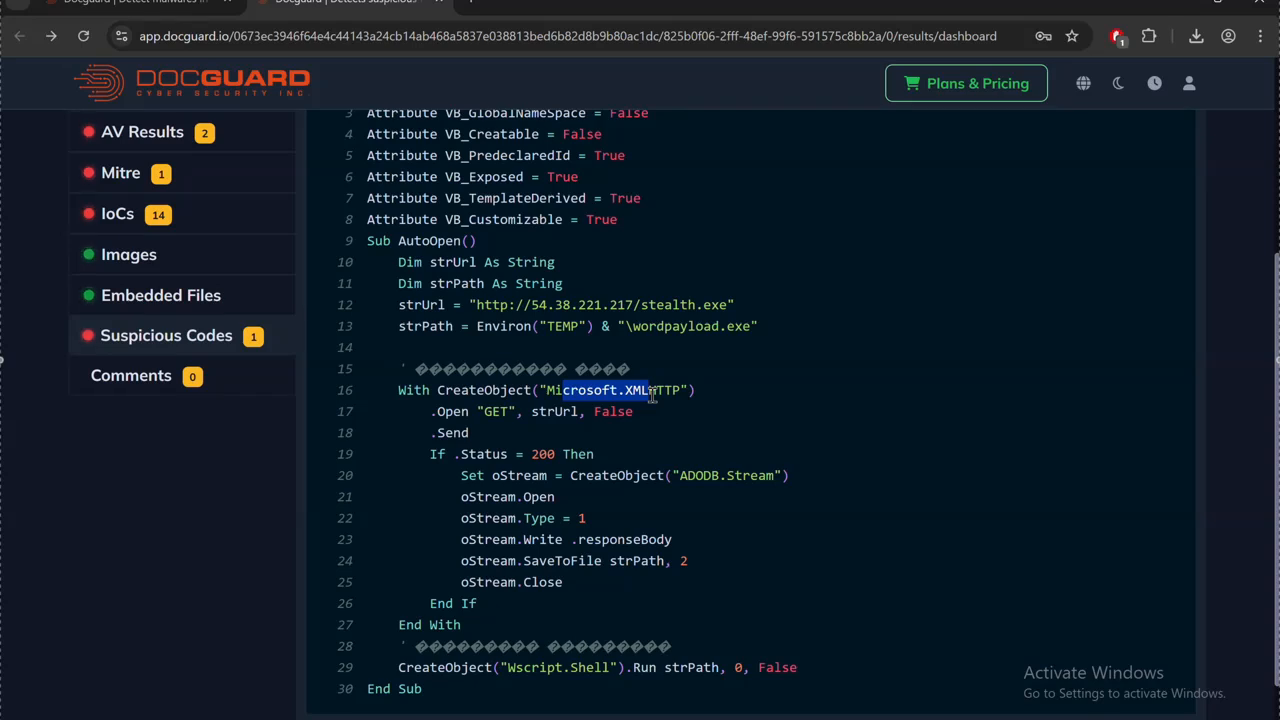
{"action": "left_click", "coordinate": [750, 469]}
{"action": "scroll", "coordinate": [1265, 461], "scroll_direction": "down", "scroll_amount": 1}
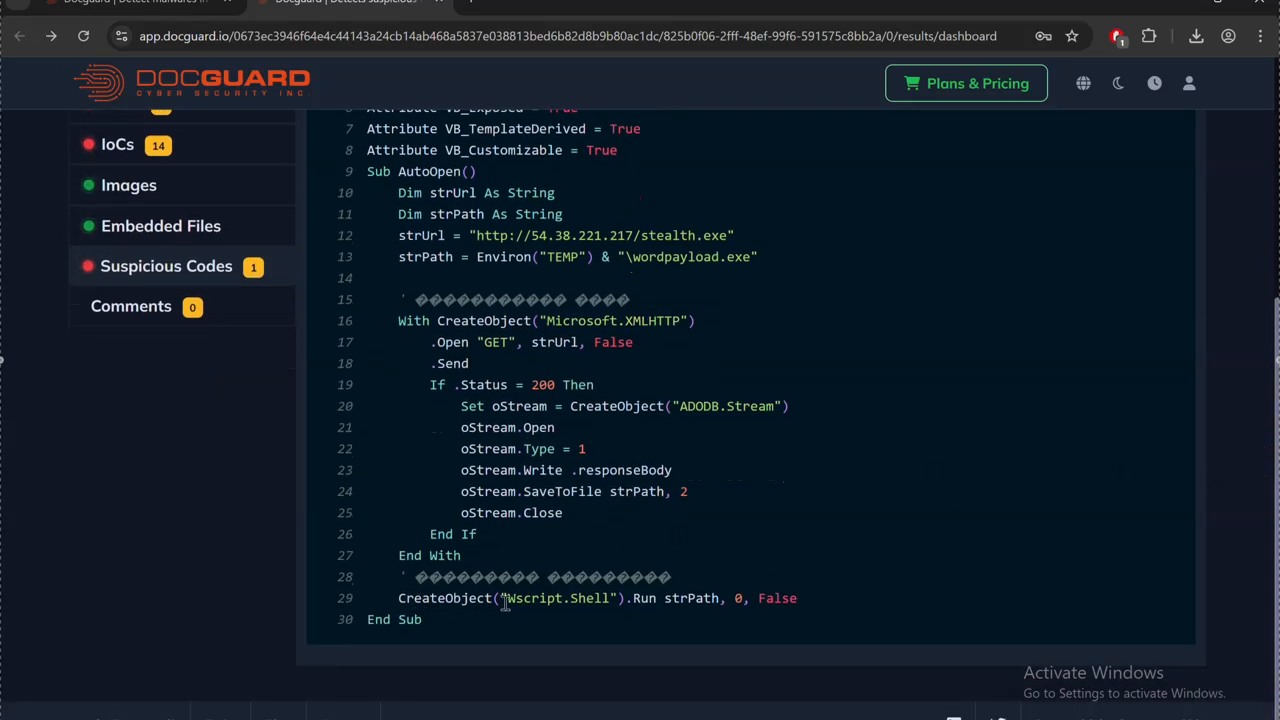
{"action": "left_click_drag", "start_coordinate": [522, 602], "coordinate": [681, 602]}
{"action": "left_click", "coordinate": [582, 602]}
{"action": "left_click", "coordinate": [682, 602]}
Trace the strPath variable between its TEMP folder definition on line 13 and the Run call on line 29.
{"action": "left_click_drag", "start_coordinate": [403, 258], "coordinate": [751, 278]}
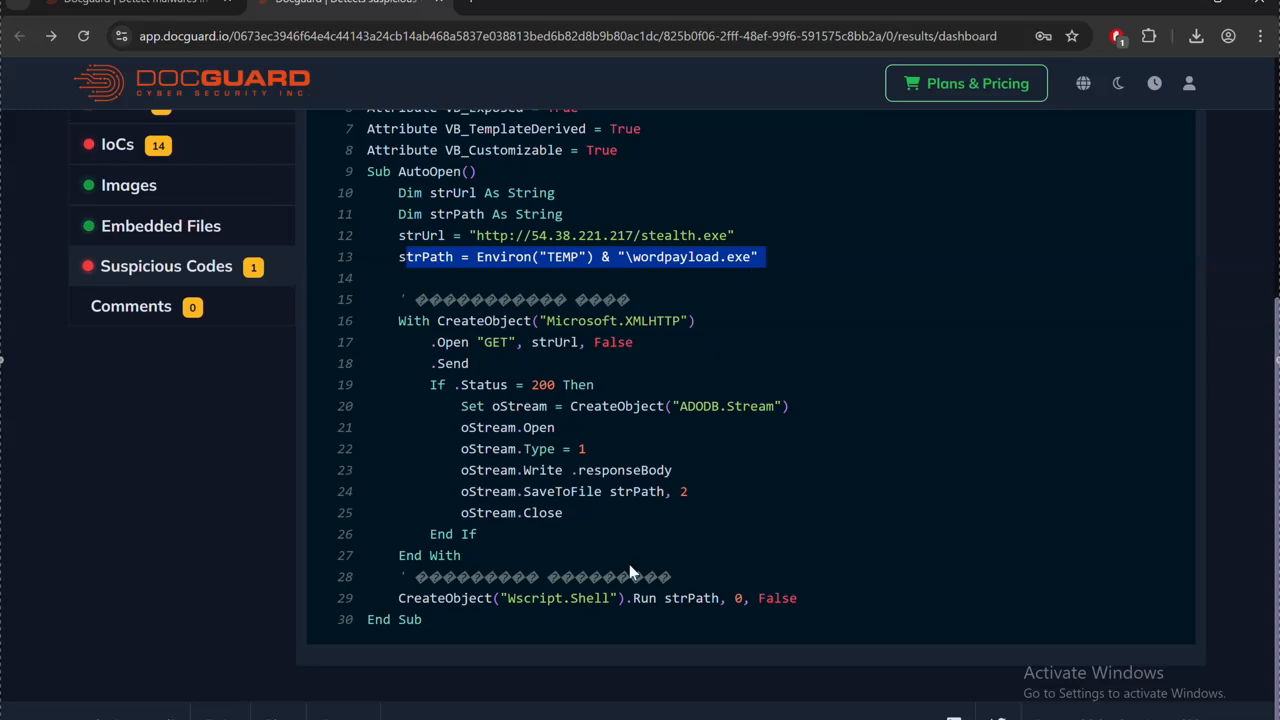
{"action": "left_click_drag", "start_coordinate": [462, 556], "coordinate": [397, 233]}
{"action": "left_click", "coordinate": [489, 512]}
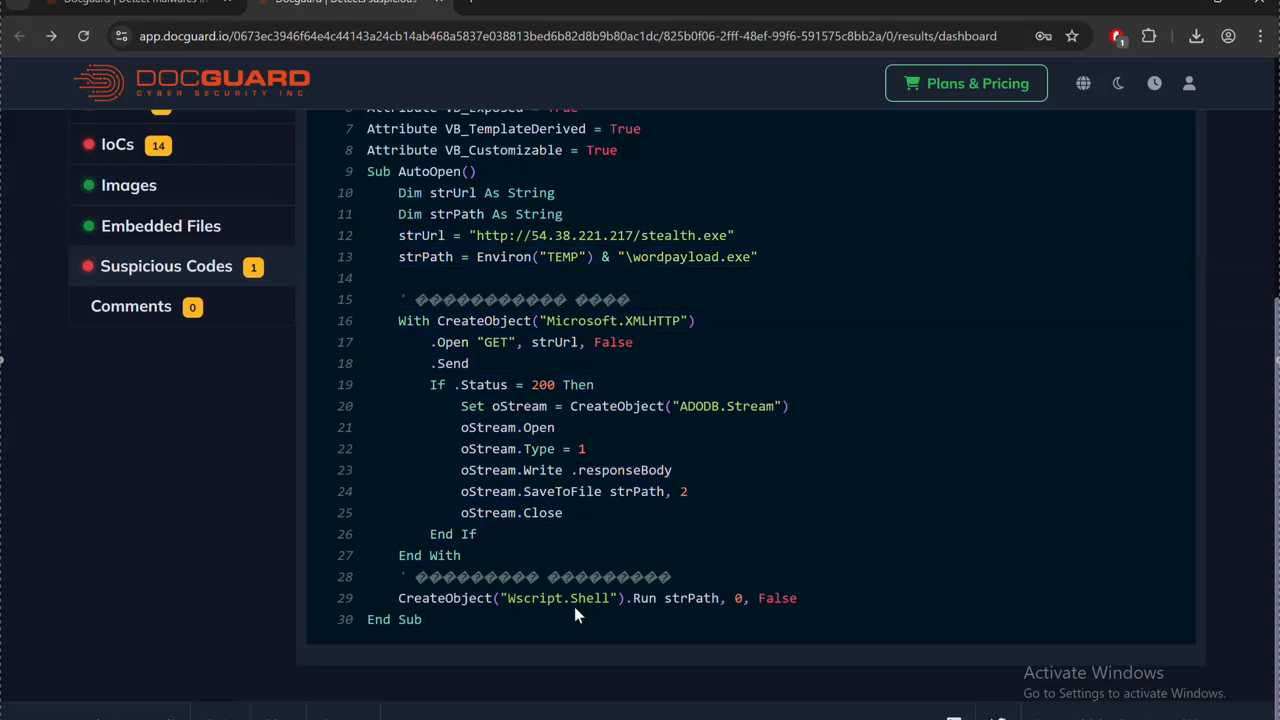
{"action": "left_click_drag", "start_coordinate": [656, 597], "coordinate": [720, 598]}
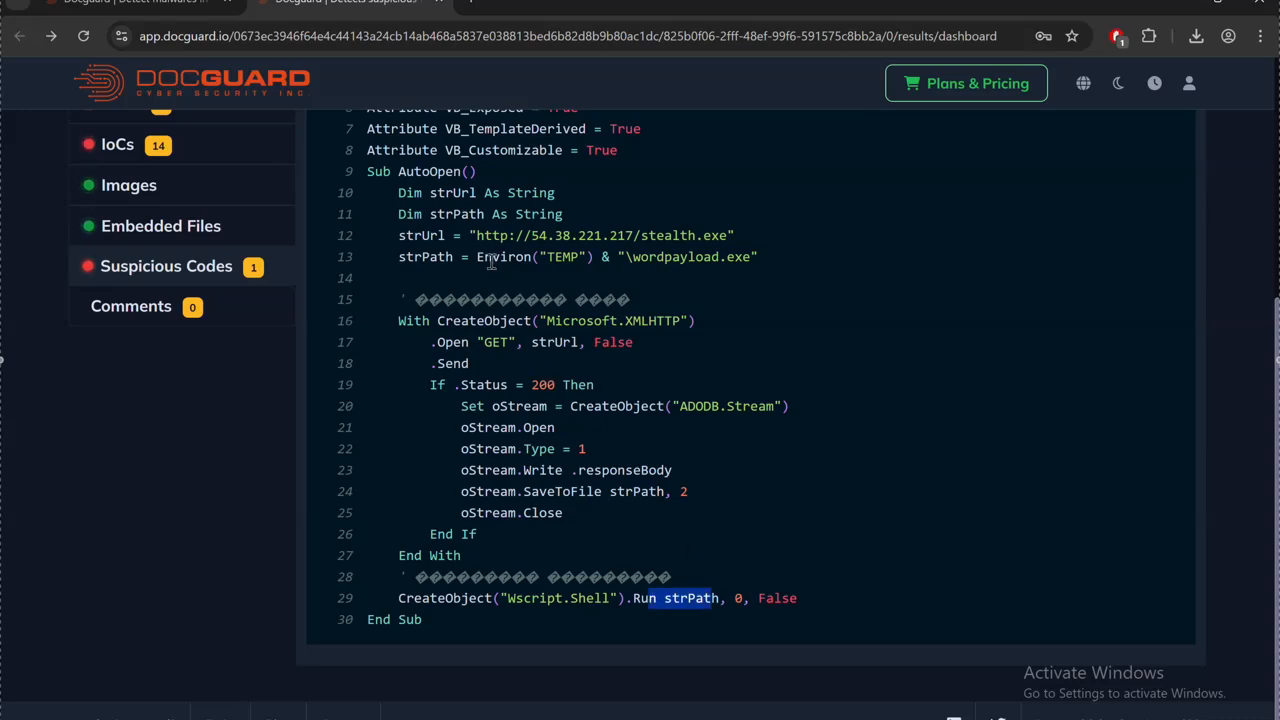
{"action": "left_click_drag", "start_coordinate": [477, 257], "coordinate": [640, 258]}
{"action": "left_click", "coordinate": [724, 449]}
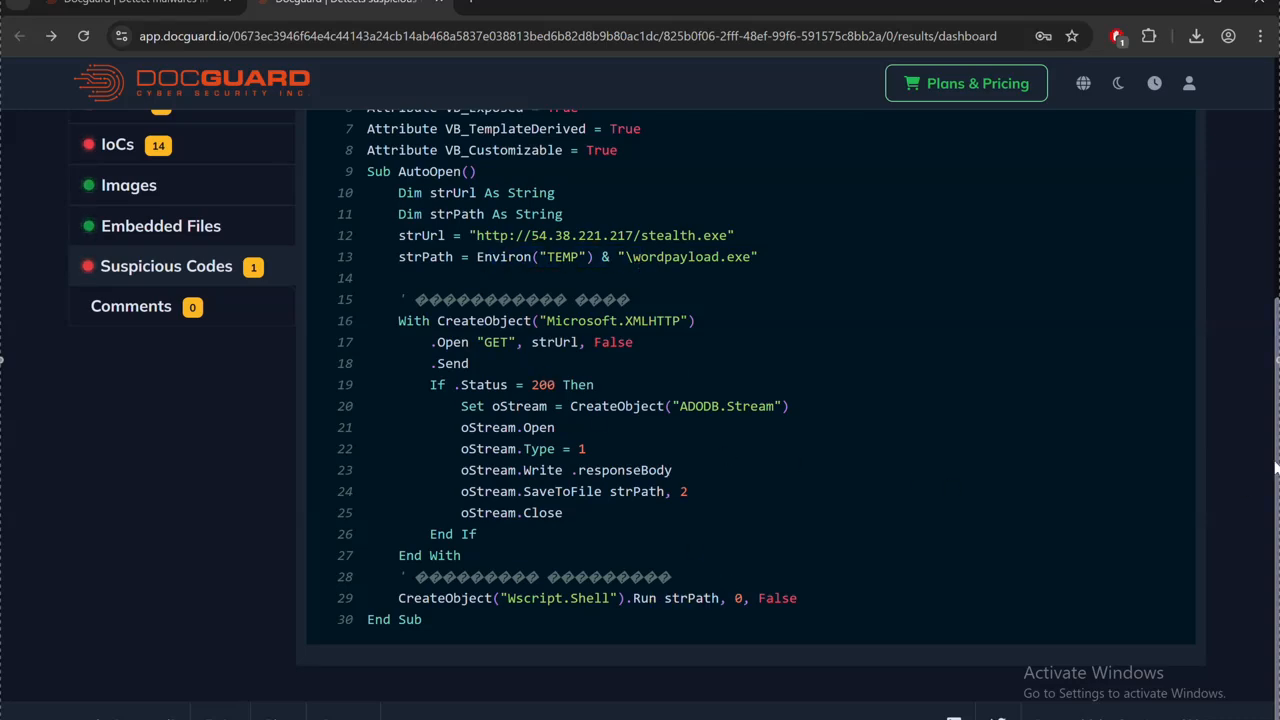
Return to the DocGuard home page and switch to searching by hash.
{"action": "left_click_drag", "start_coordinate": [1273, 464], "coordinate": [1272, 331]}
{"action": "left_click", "coordinate": [1163, 380]}
{"action": "scroll", "coordinate": [1277, 425], "scroll_direction": "up", "scroll_amount": 10}
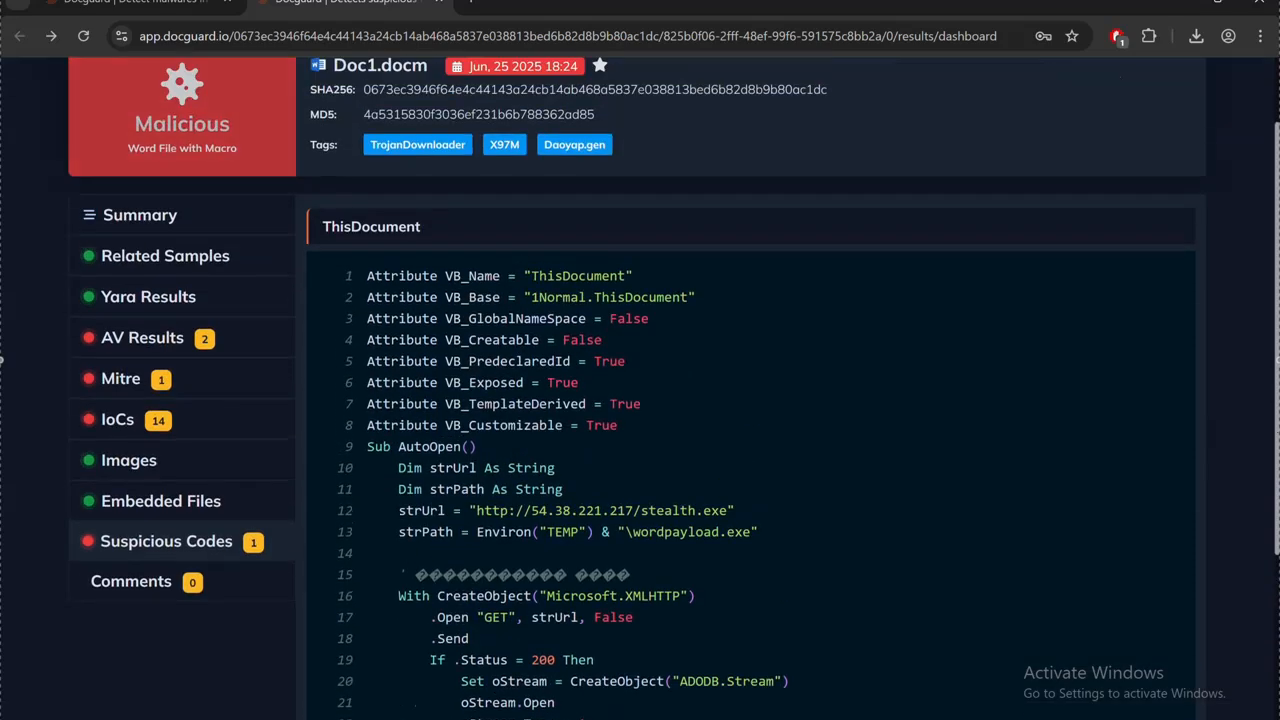
{"action": "left_click", "coordinate": [207, 106]}
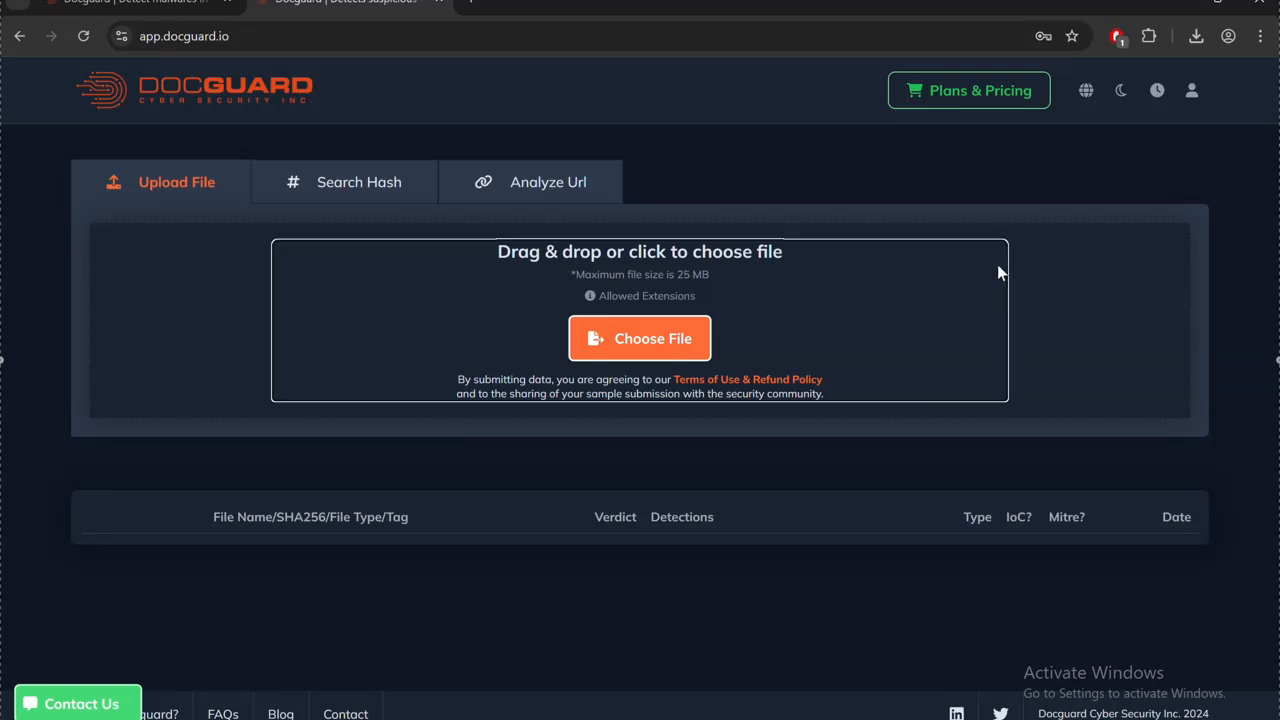
{"action": "left_click", "coordinate": [362, 182]}
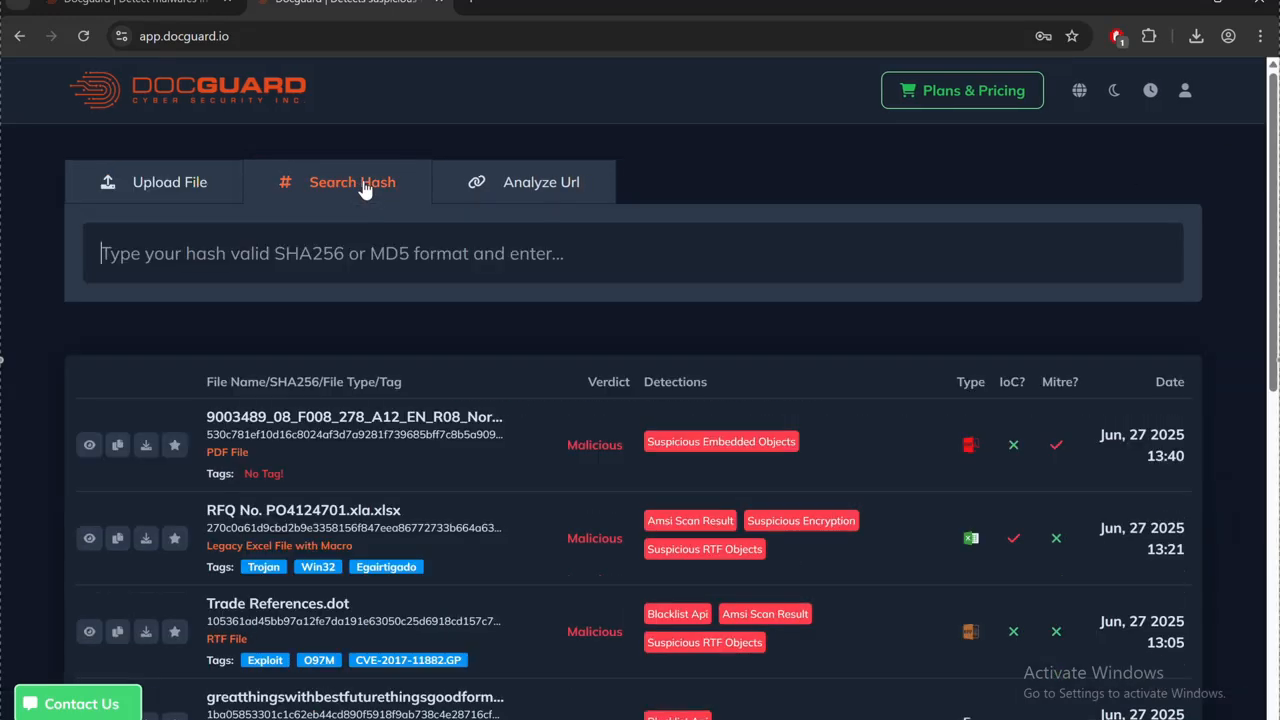
{"action": "type", "text": "4e26b08cce3fbd04fb9d954e1fa6a72d91f909015e7564aae9570aee26e8efd6"}
{"action": "left_click", "coordinate": [509, 360]}
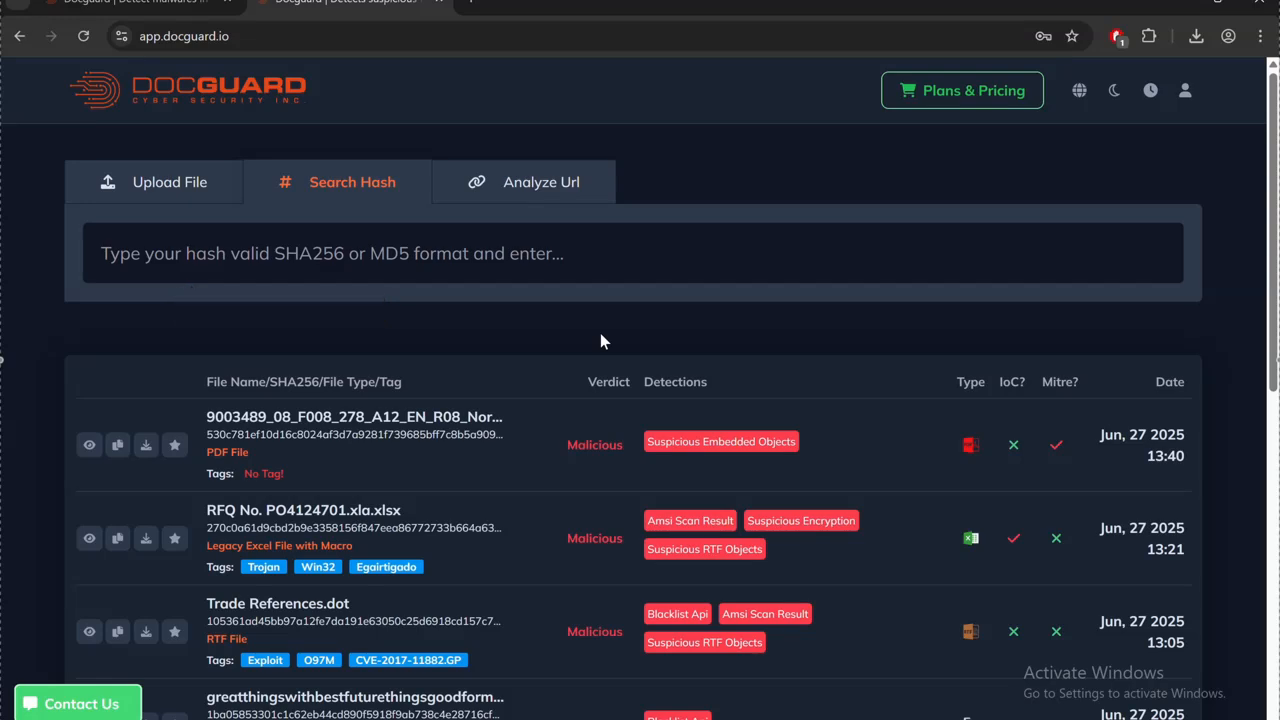
Open the report of the 9003489_08_F008_278_A12_EN_R08_Nordex_N175_6.X.pdf sample and check its Mitre matrix and embedded files.
{"action": "scroll", "coordinate": [600, 334], "scroll_direction": "down", "scroll_amount": 3}
{"action": "left_click", "coordinate": [450, 252]}
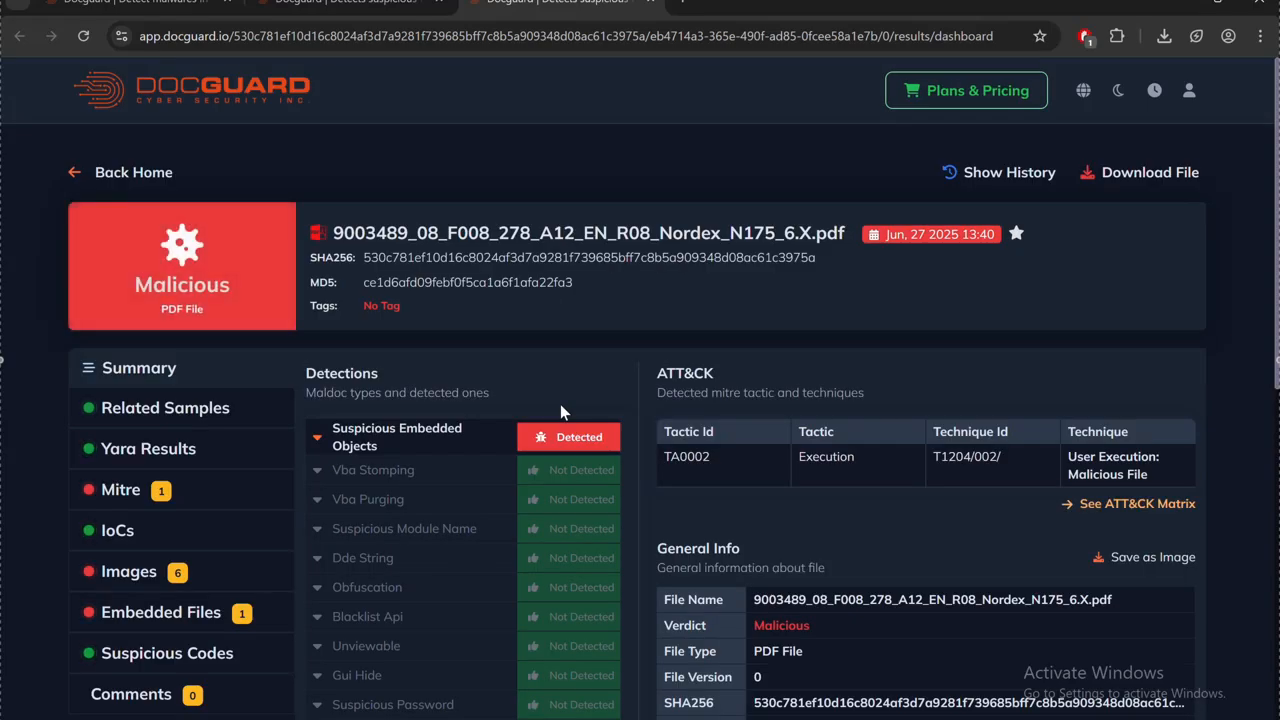
{"action": "scroll", "coordinate": [560, 404], "scroll_direction": "down", "scroll_amount": 2}
{"action": "left_click", "coordinate": [200, 526]}
{"action": "left_click", "coordinate": [155, 492]}
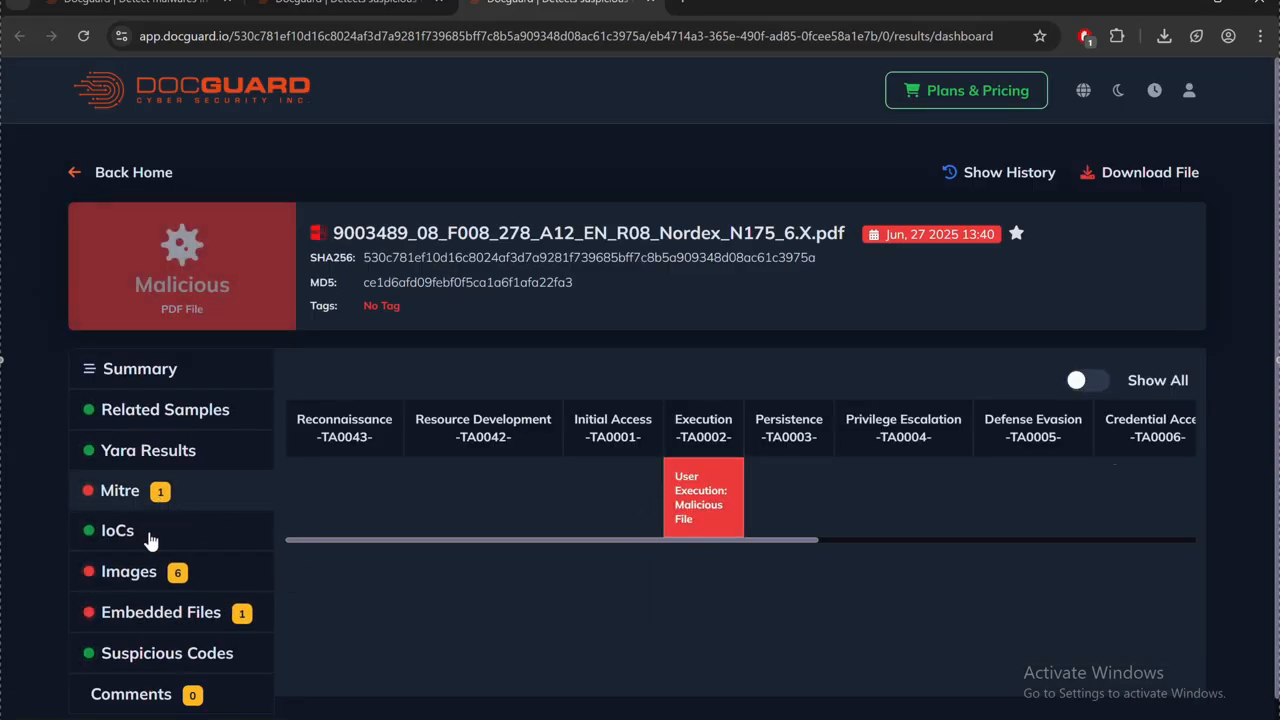
{"action": "left_click", "coordinate": [153, 614]}
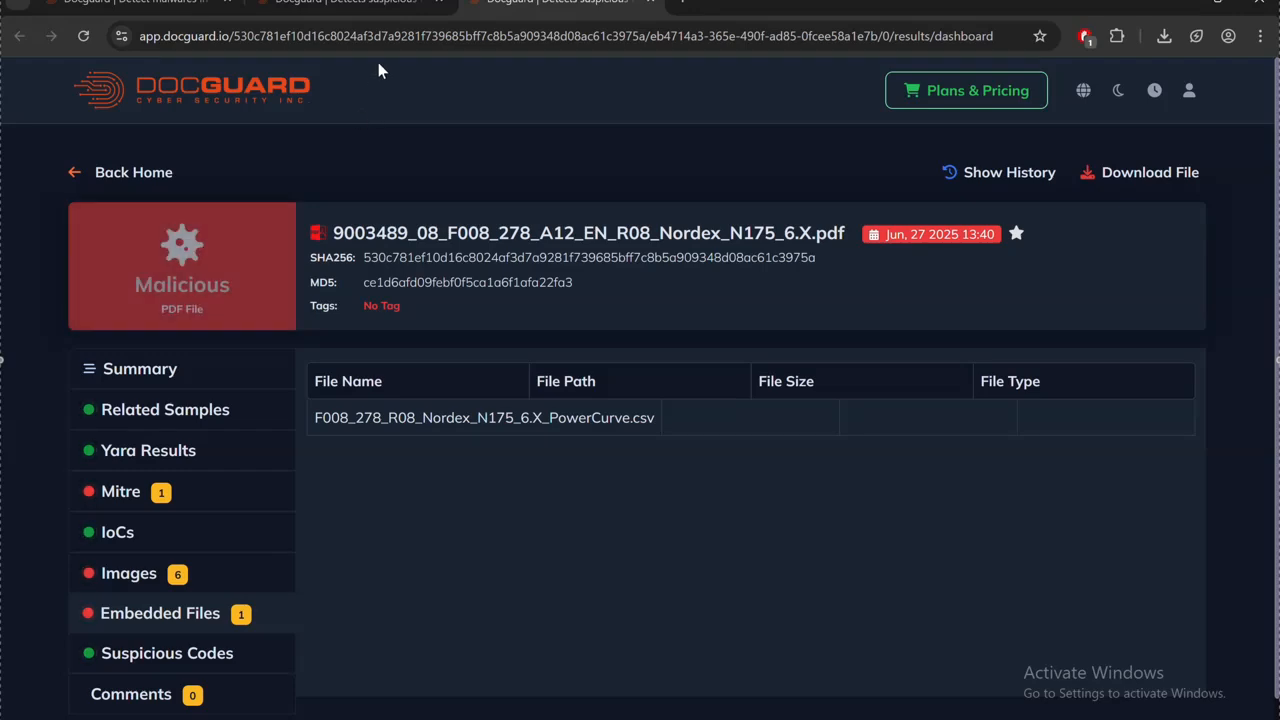
Go back to the home page's list of analyzed samples and look through its entries to the end.
{"action": "left_click", "coordinate": [340, 6]}
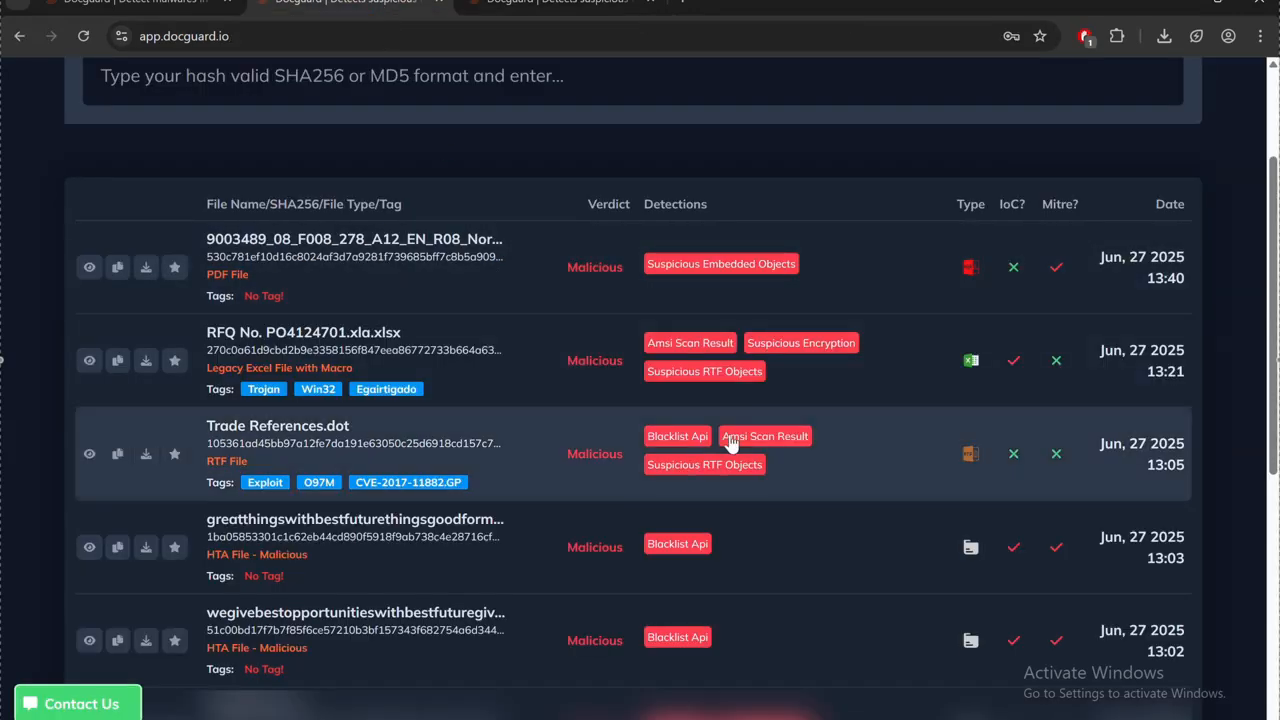
{"action": "scroll", "coordinate": [729, 437], "scroll_direction": "down", "scroll_amount": 5}
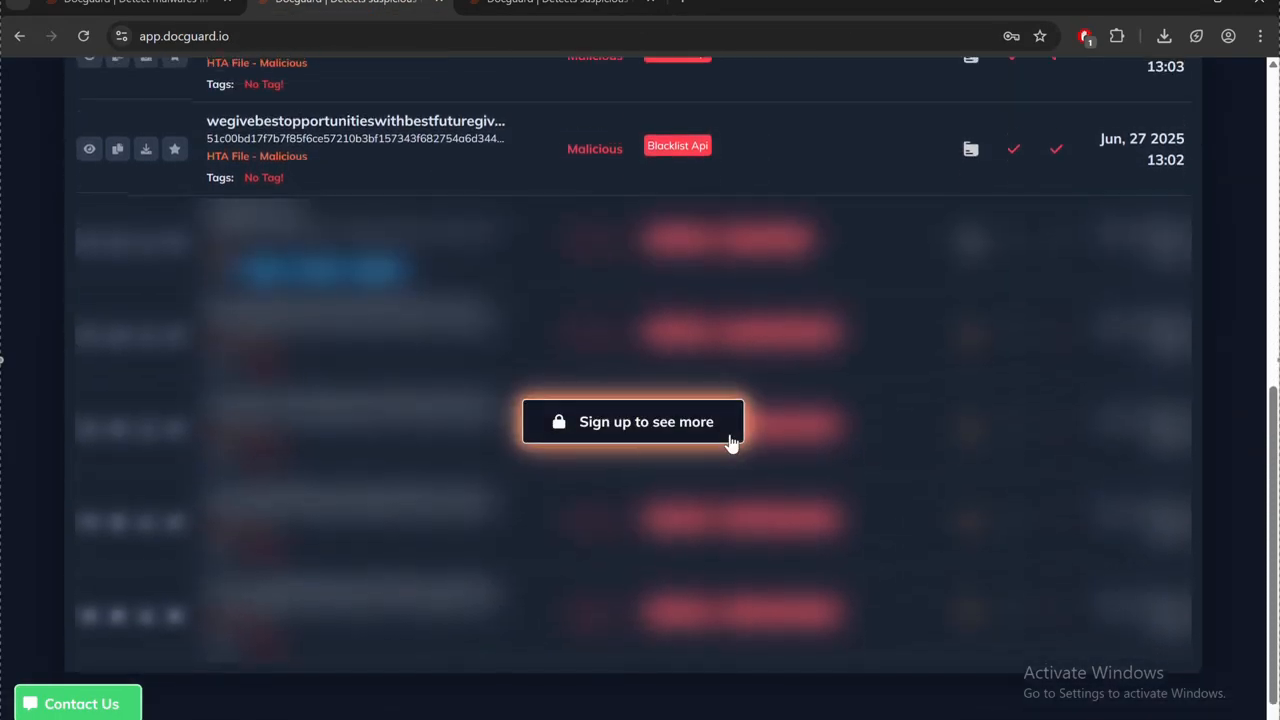
{"action": "scroll", "coordinate": [730, 440], "scroll_direction": "up", "scroll_amount": 5}
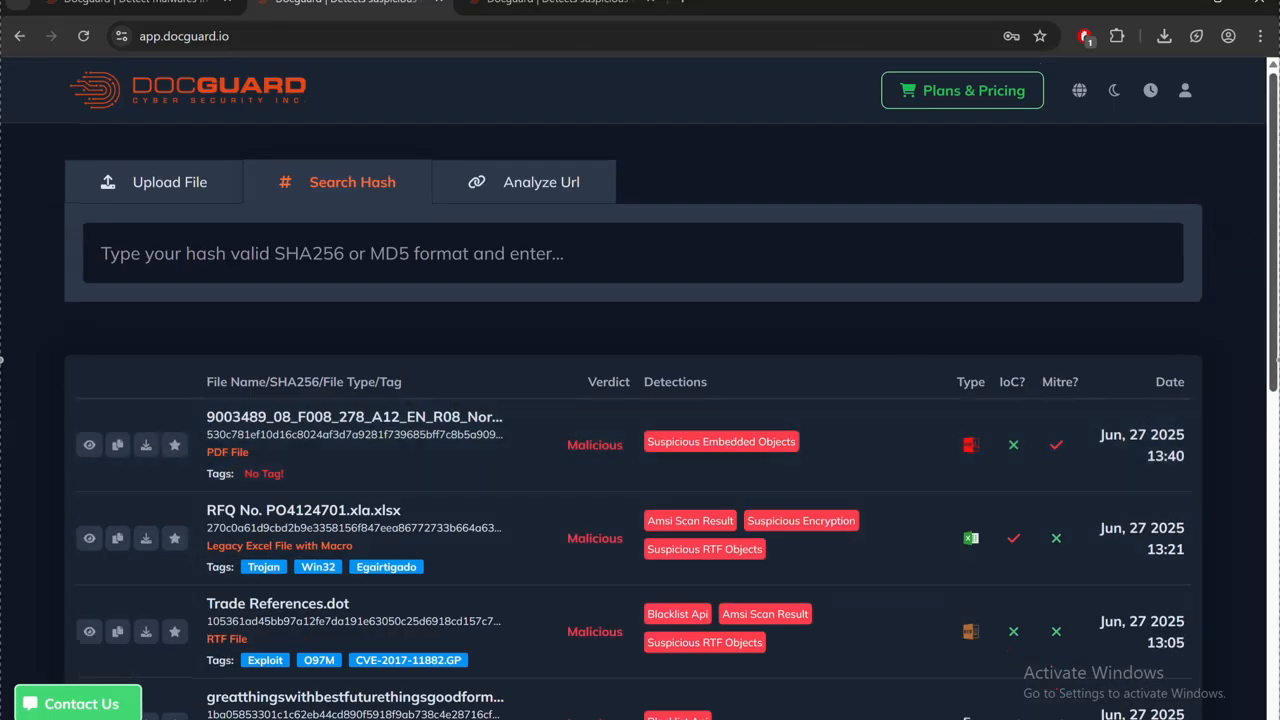
{"action": "scroll", "coordinate": [731, 444], "scroll_direction": "down", "scroll_amount": 5}
{"action": "scroll", "coordinate": [1272, 385], "scroll_direction": "up", "scroll_amount": 5}
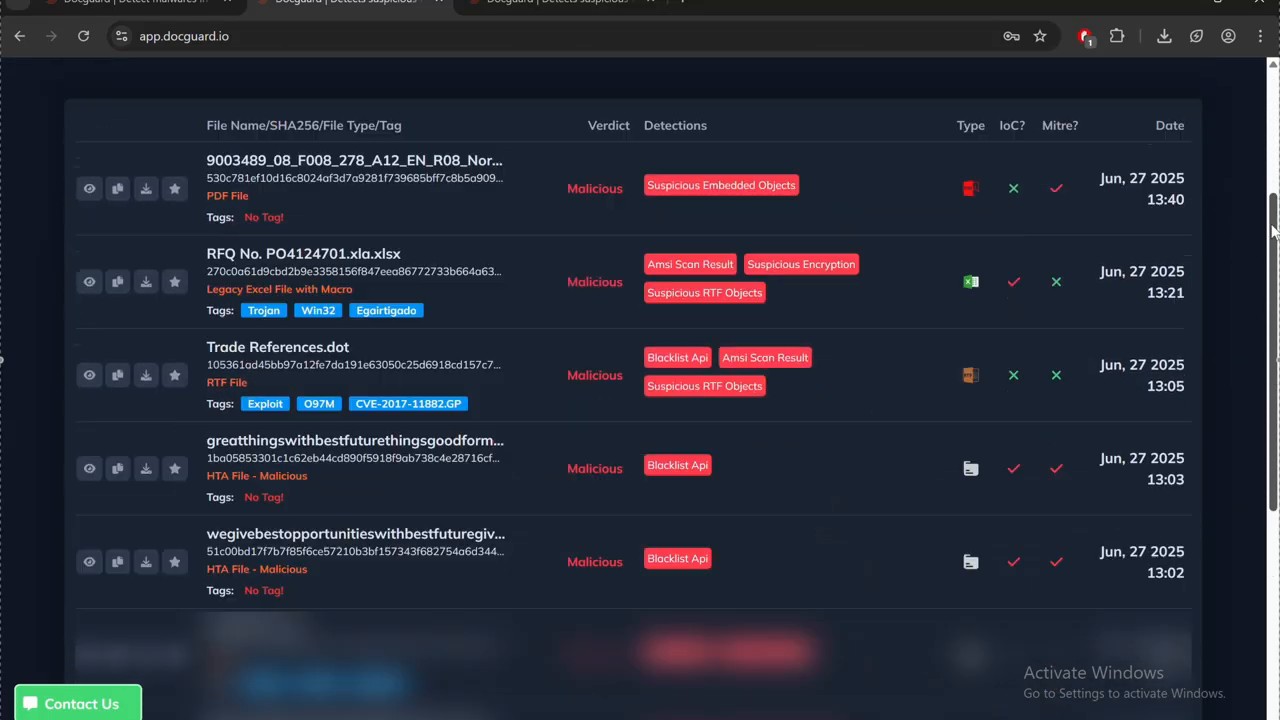